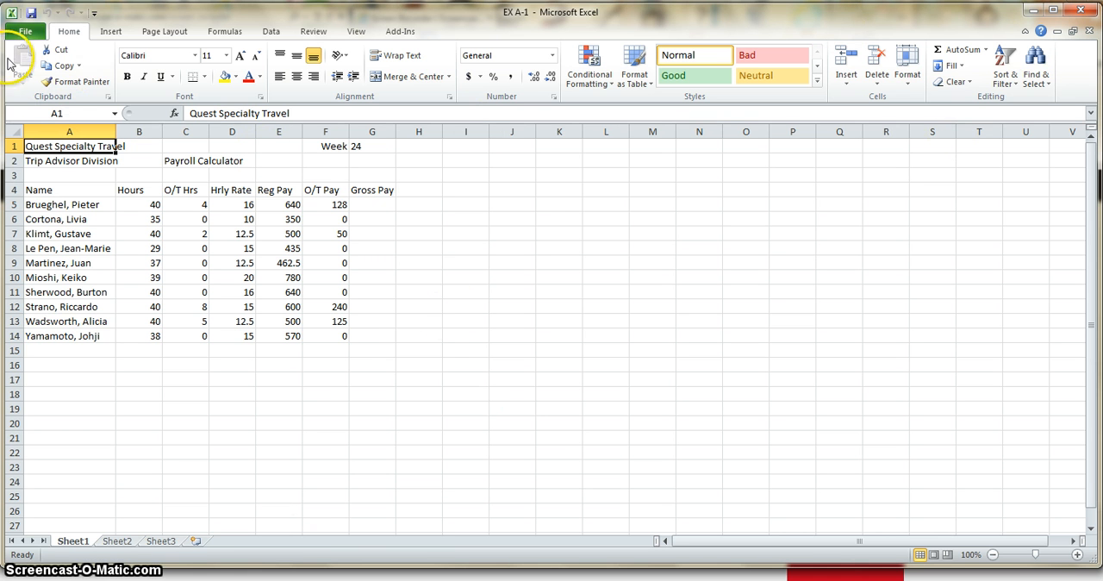
- Examine the commands in each ribbon category, from file management to add-ins, and return to the basic formatting commands
left_click(25, 31)
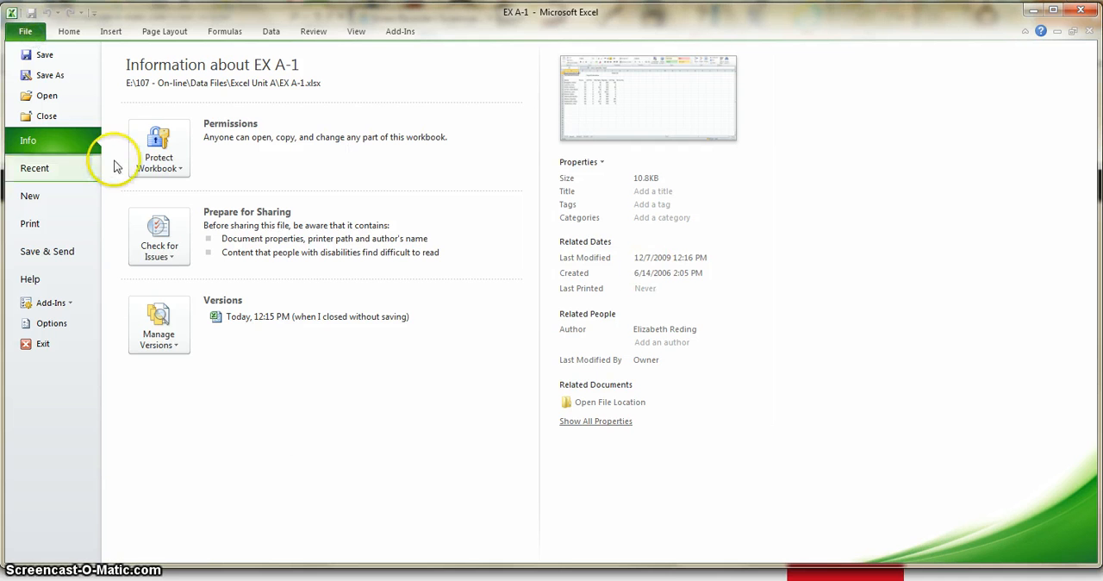
left_click(74, 35)
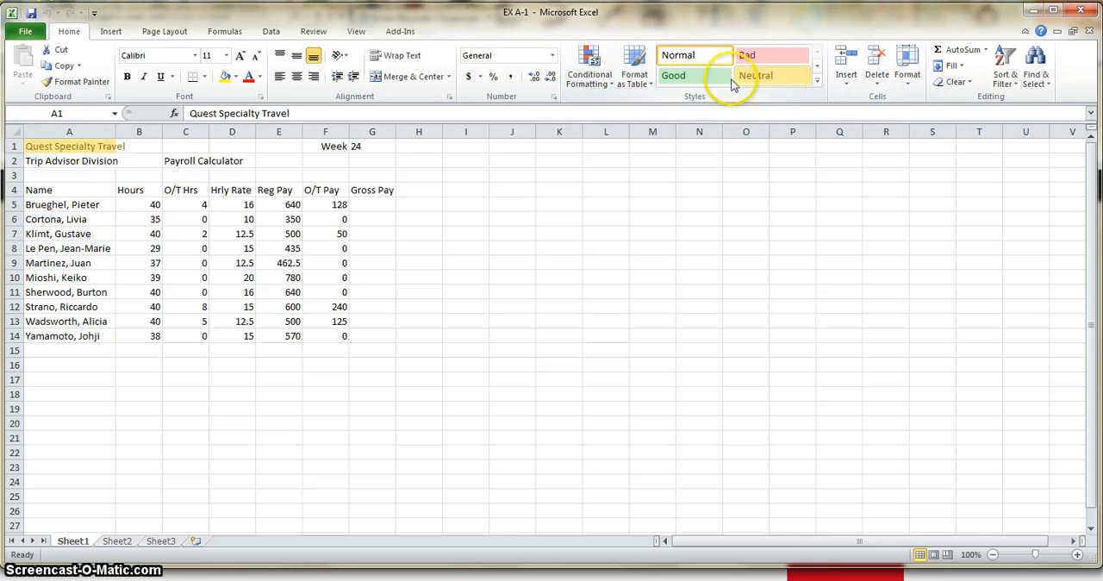
left_click(111, 31)
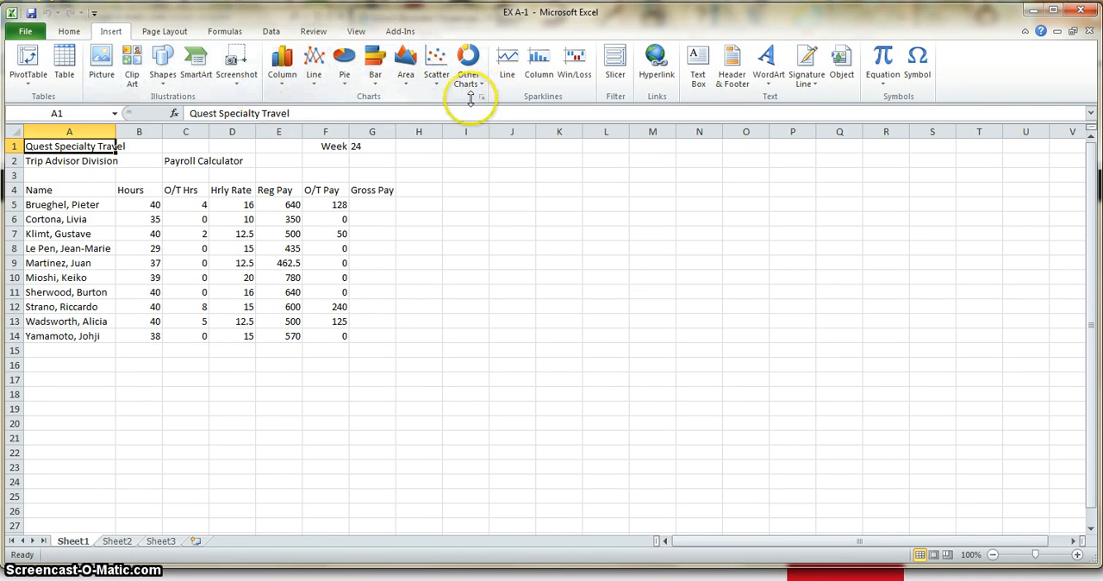
left_click(178, 31)
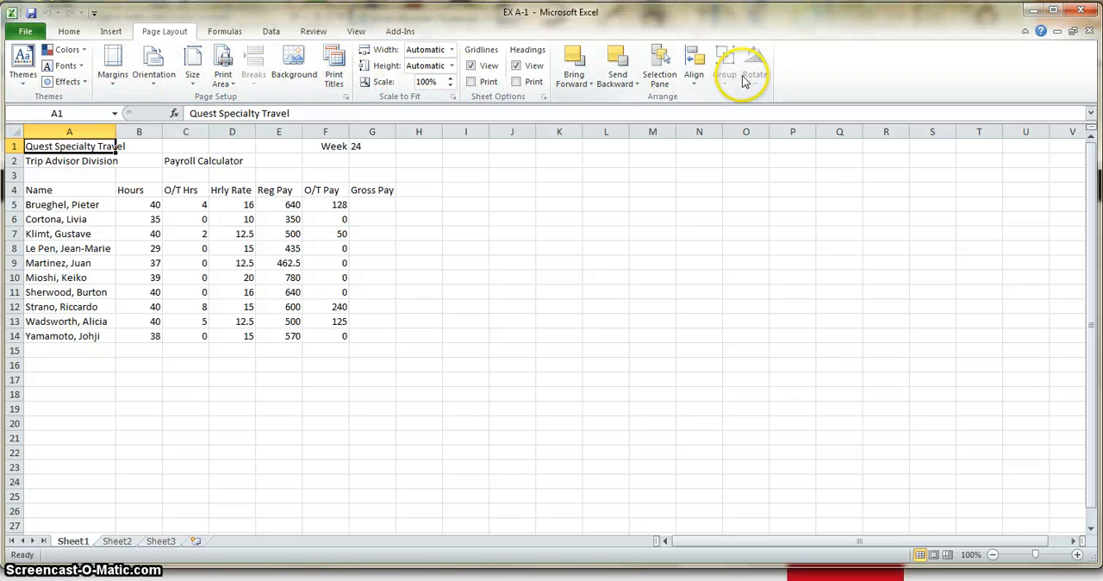
left_click(225, 32)
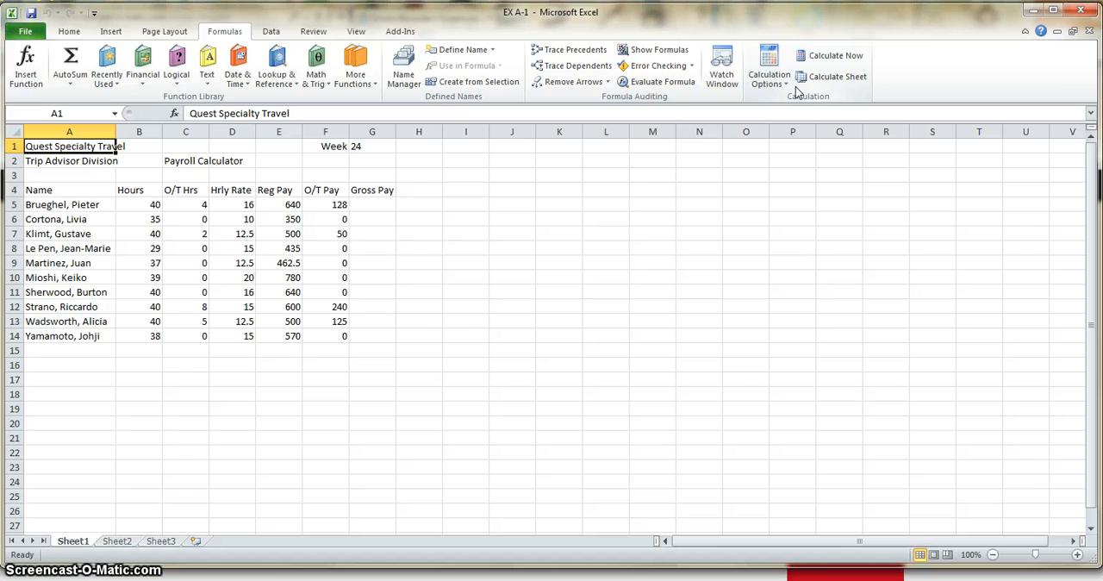
left_click(267, 33)
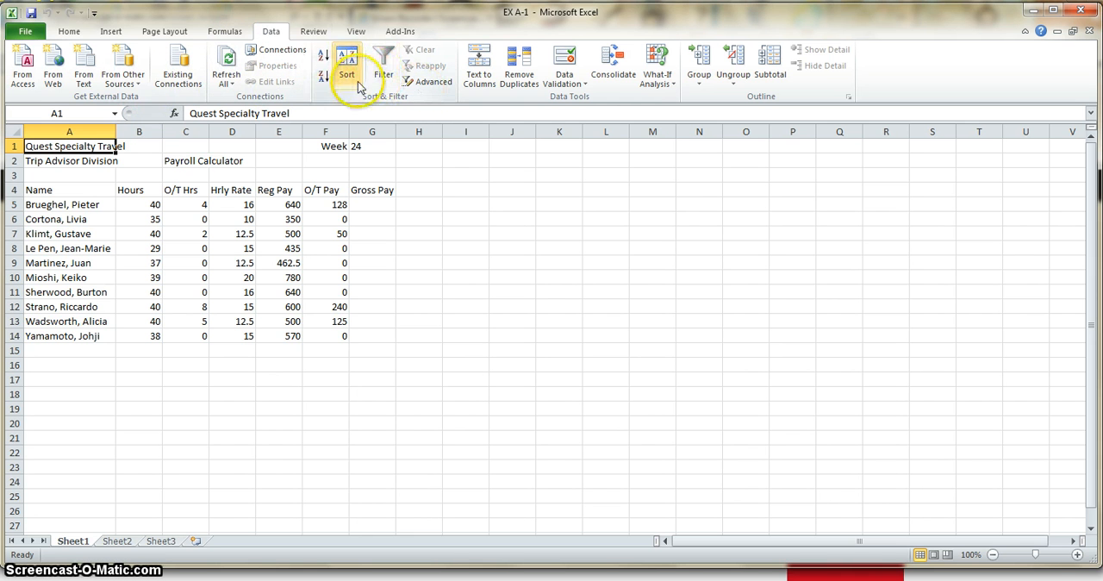
left_click(306, 35)
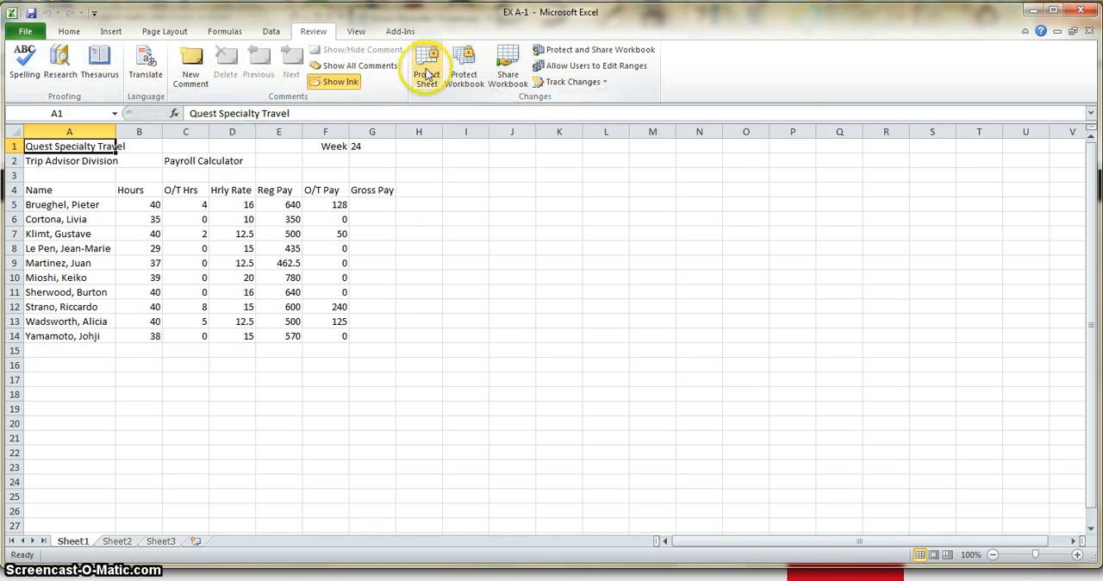
left_click(357, 31)
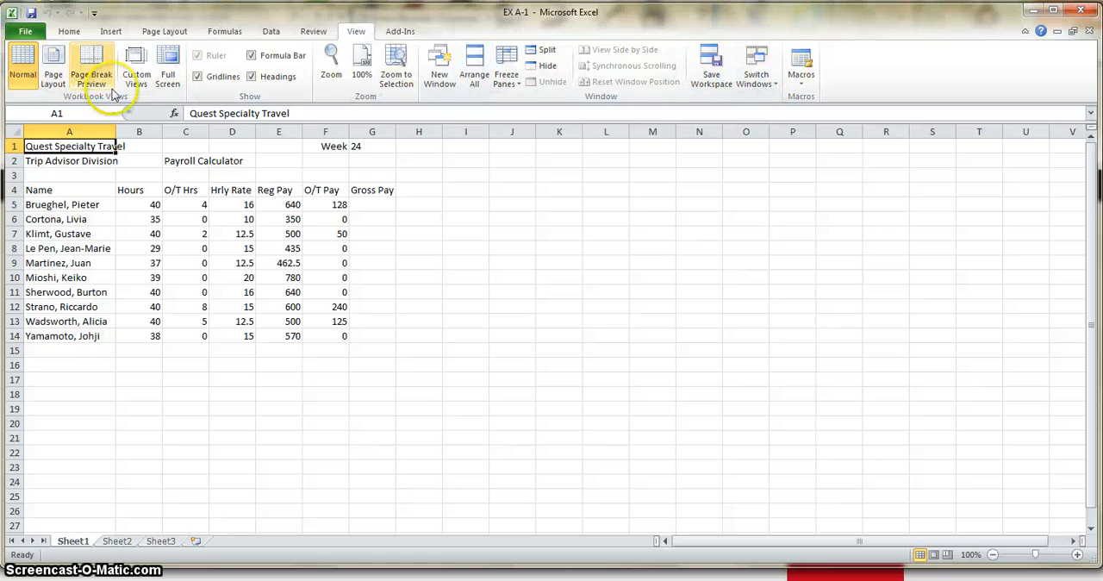
left_click(399, 31)
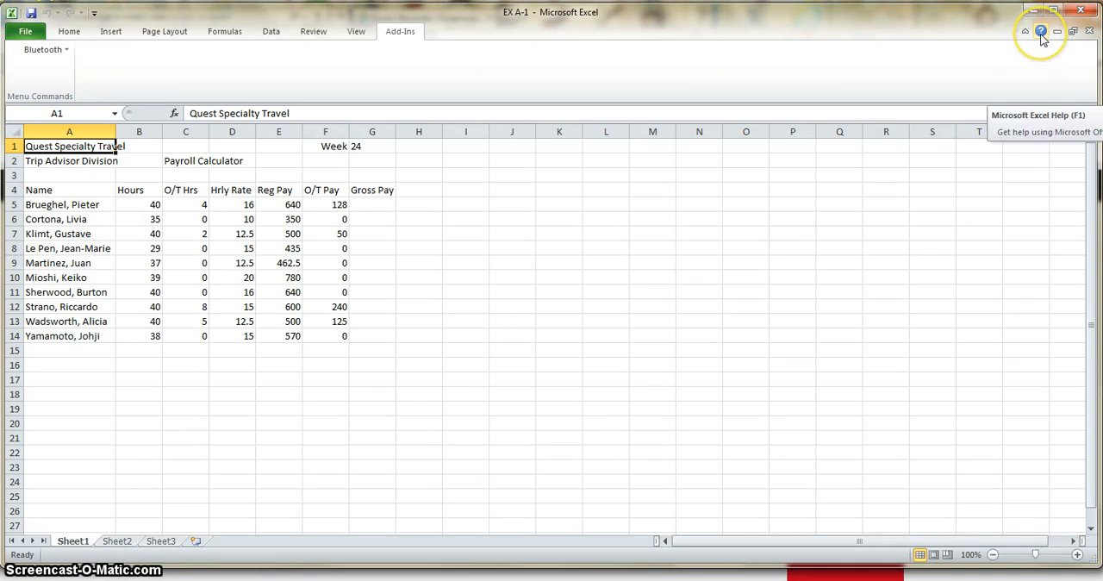
left_click(69, 32)
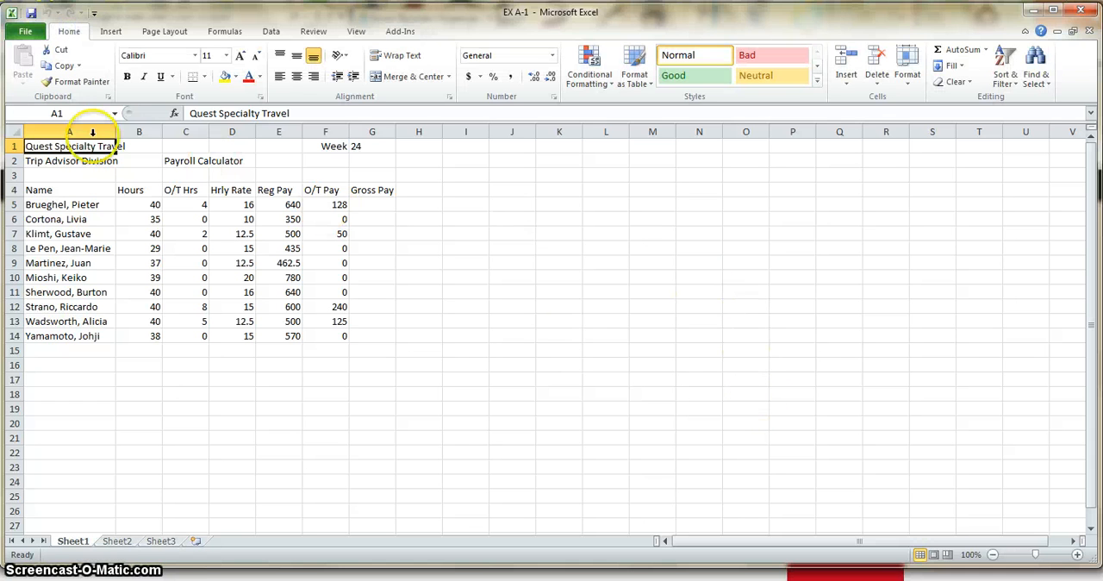
- Examine how the address and contents of cells A1, E19 and E5 are shown above the worksheet grid
left_click(52, 112)
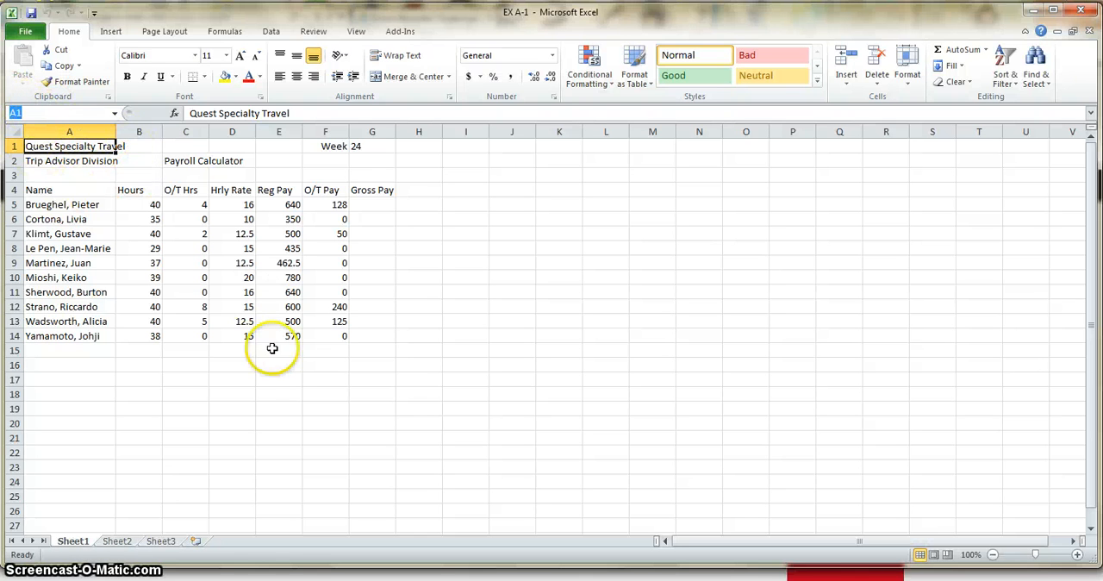
left_click(283, 408)
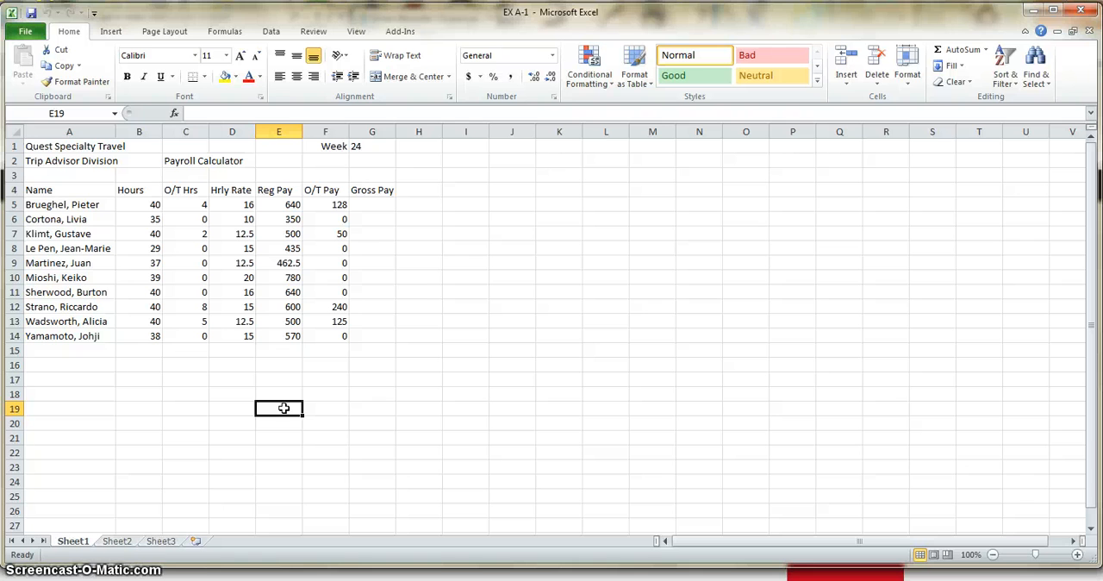
left_click(78, 145)
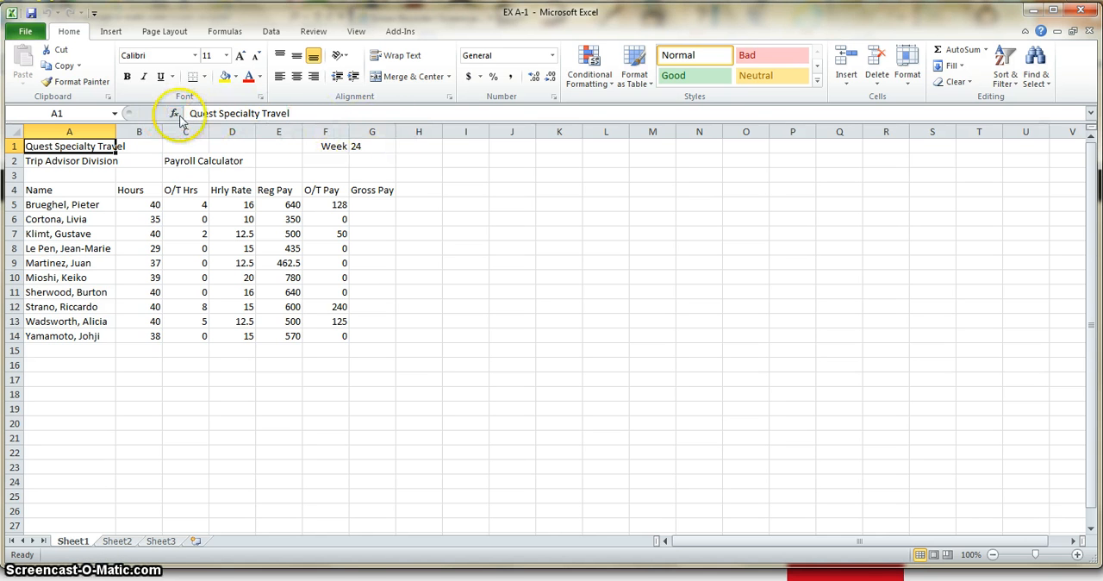
left_click(291, 209)
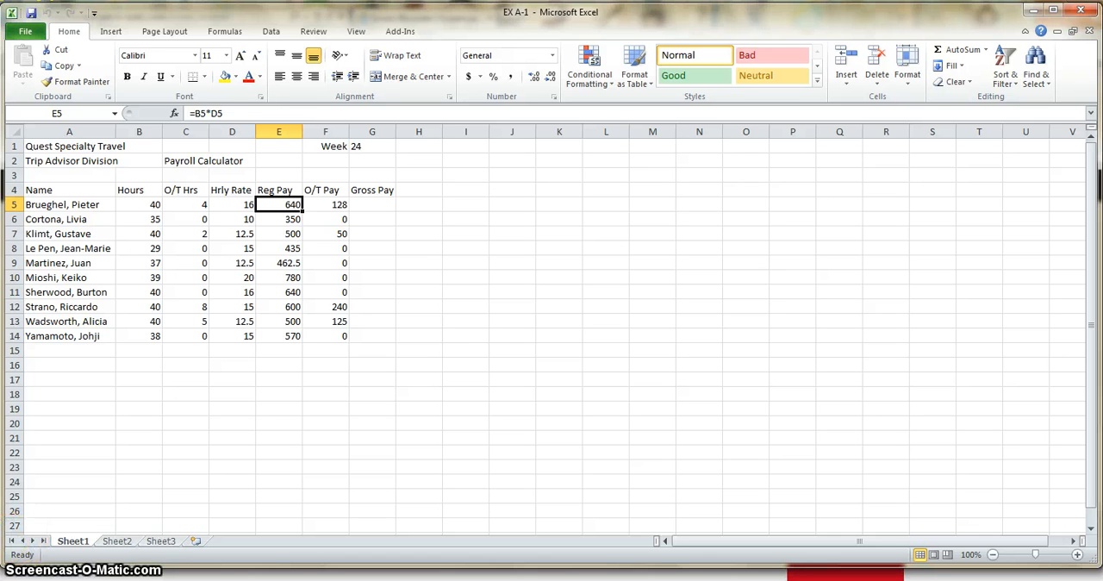
left_click(113, 147)
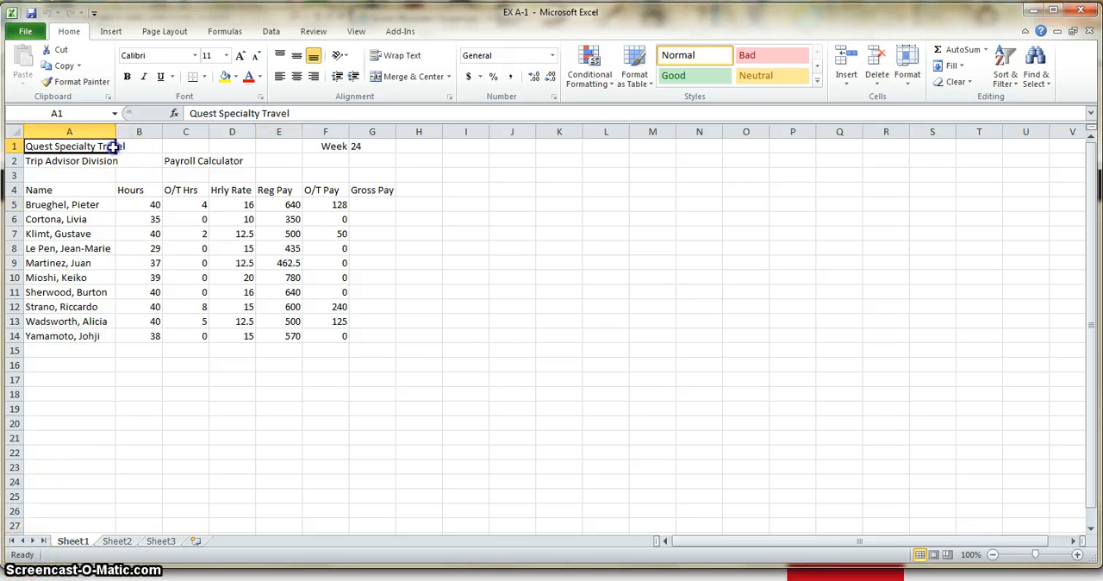
left_click(246, 113)
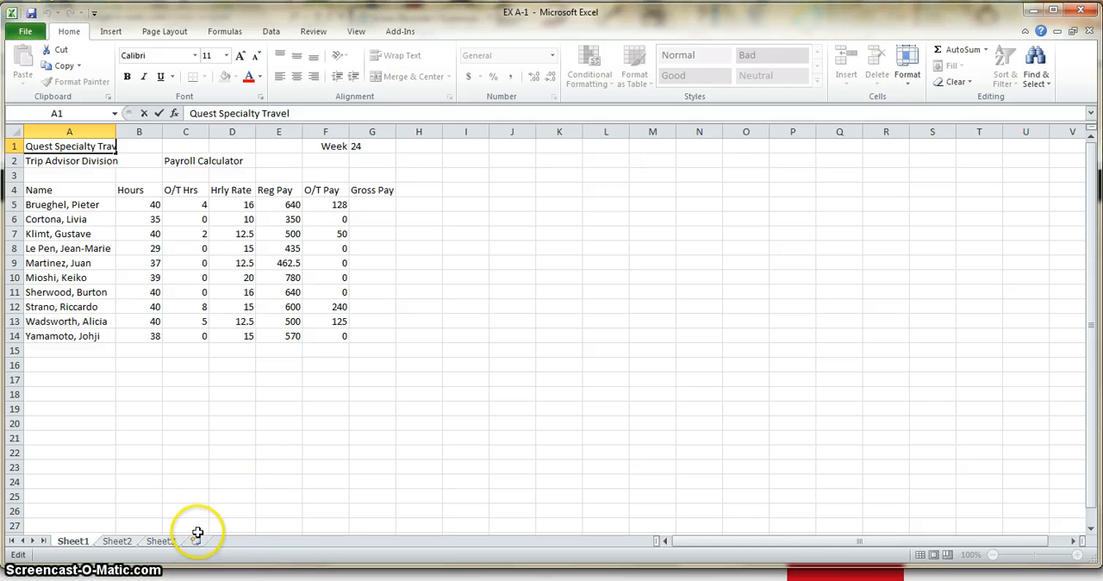
- Look through Sheet3, Sheet2 and Sheet1, and add two new worksheets at the end of the workbook
left_click(162, 540)
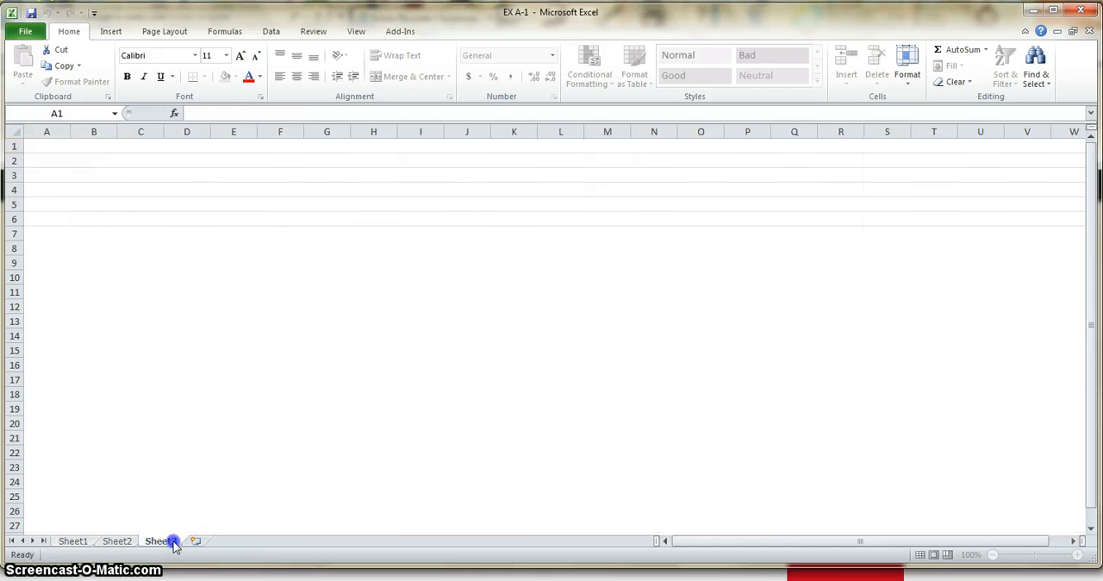
left_click(119, 541)
left_click(69, 540)
left_click(198, 541)
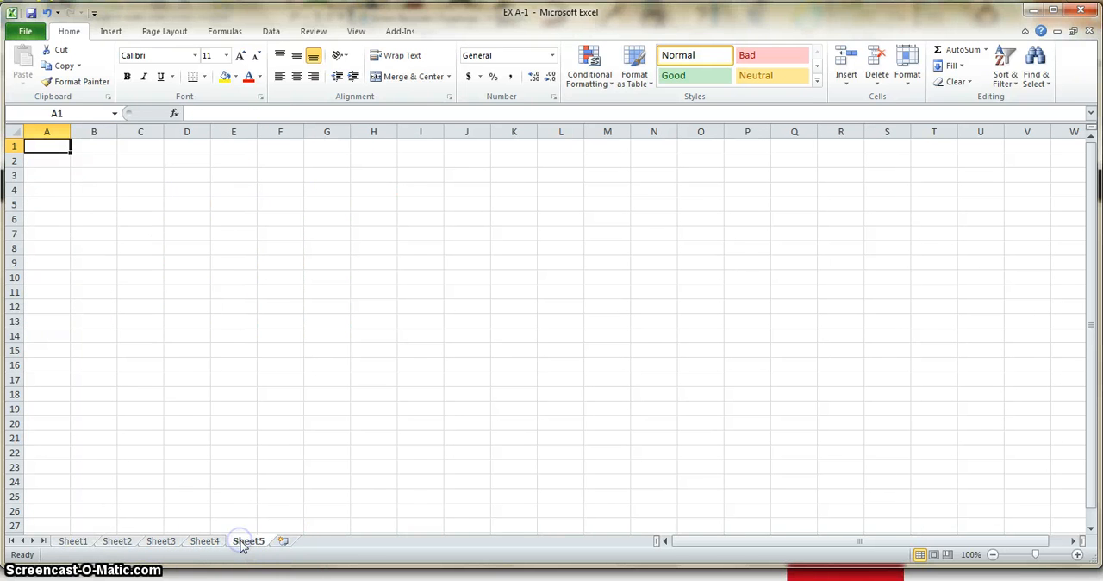
- Rename the last worksheet as demo and return to Sheet1
right_click(246, 543)
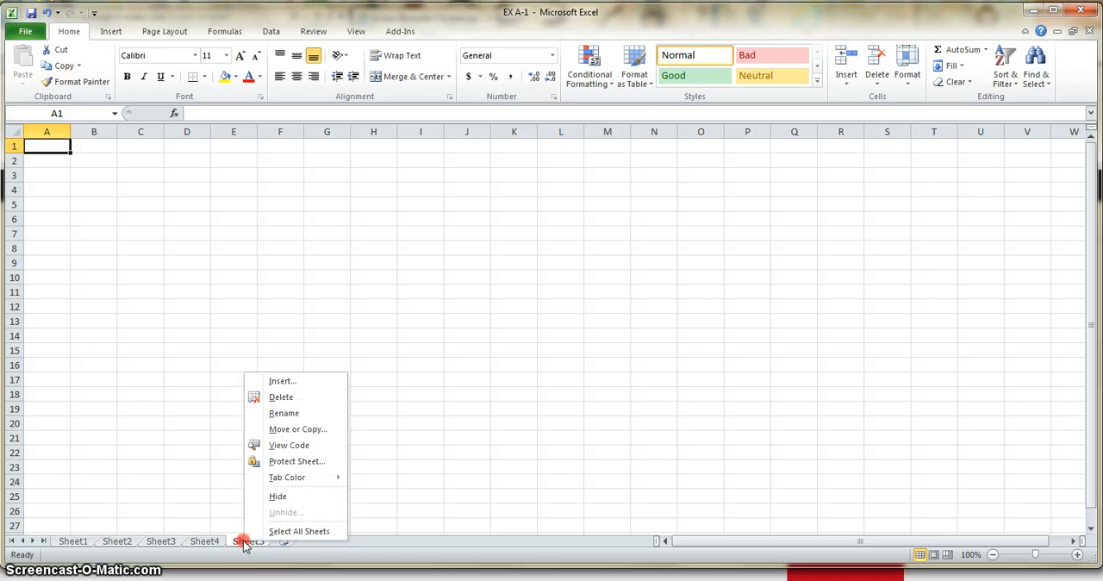
left_click(284, 414)
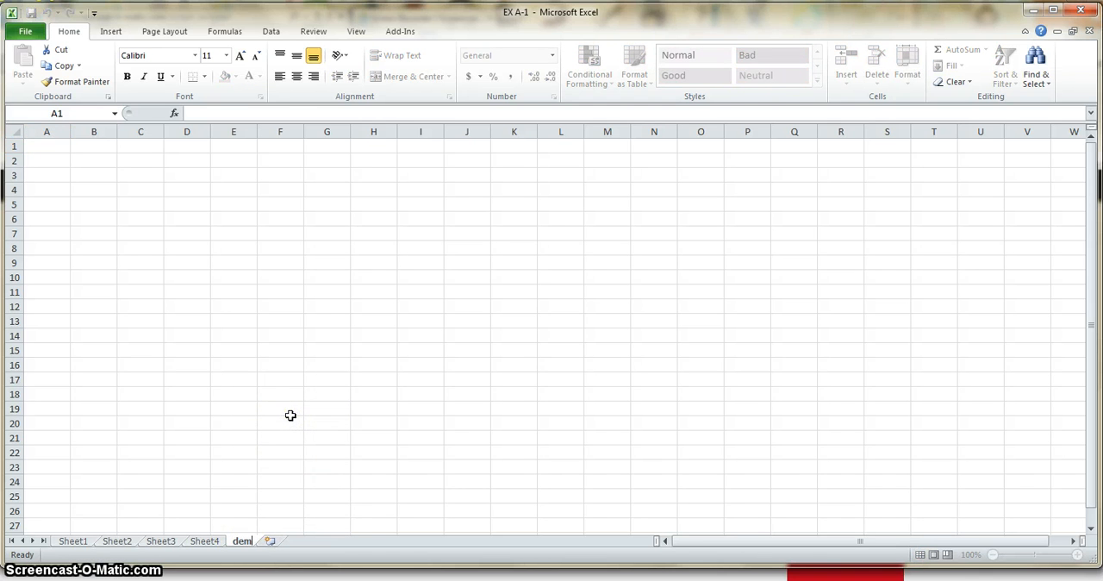
type("demo")
key("Return")
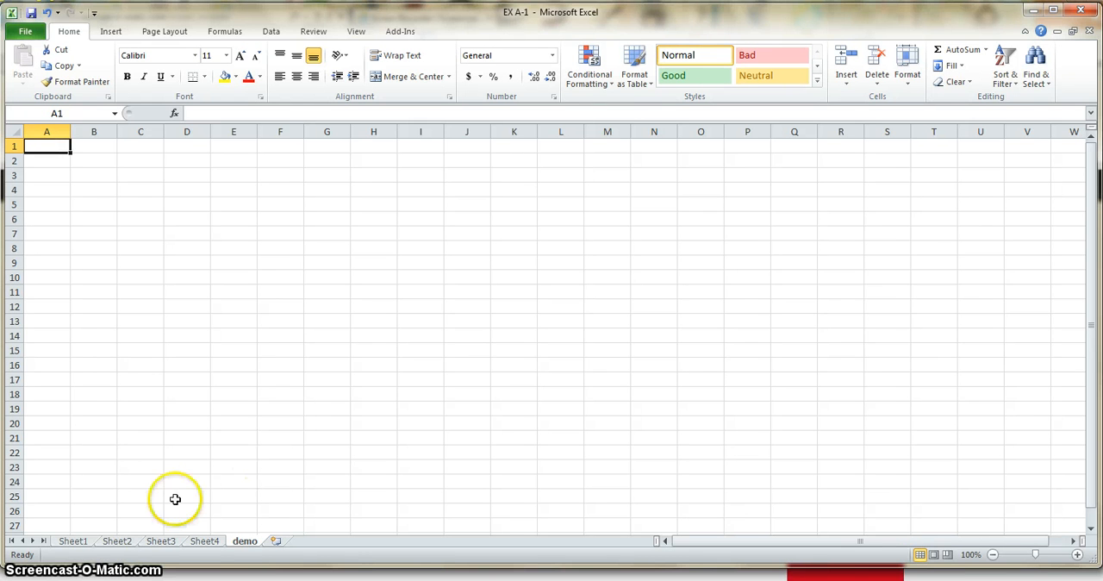
left_click(73, 541)
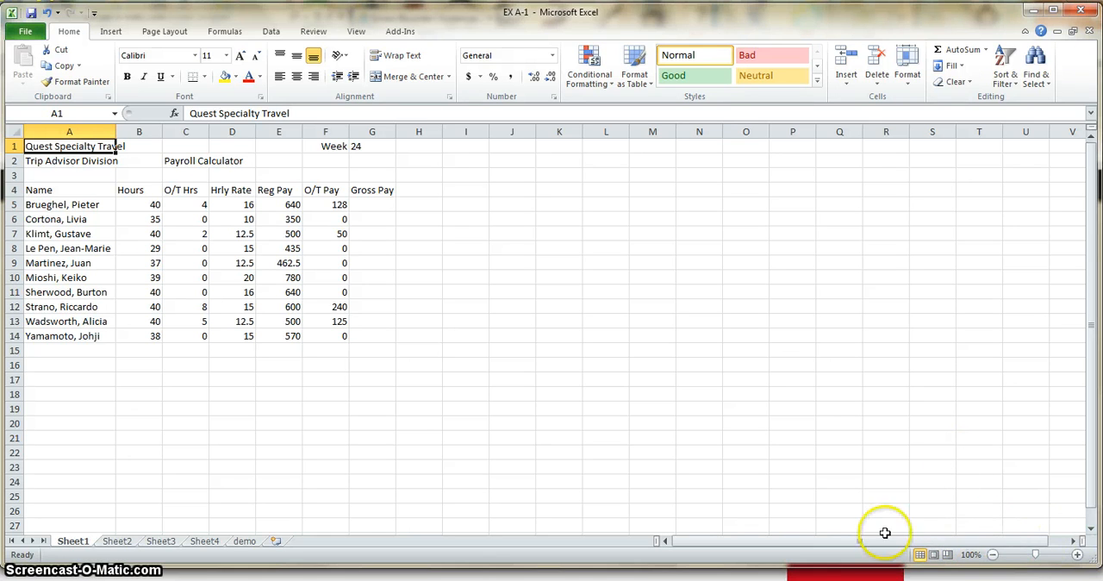
- Examine the Hours and Hrly Rate values in rows 5 to 14 and the cells used by the Reg Pay formula in E5
left_click_drag(153, 204, 160, 336)
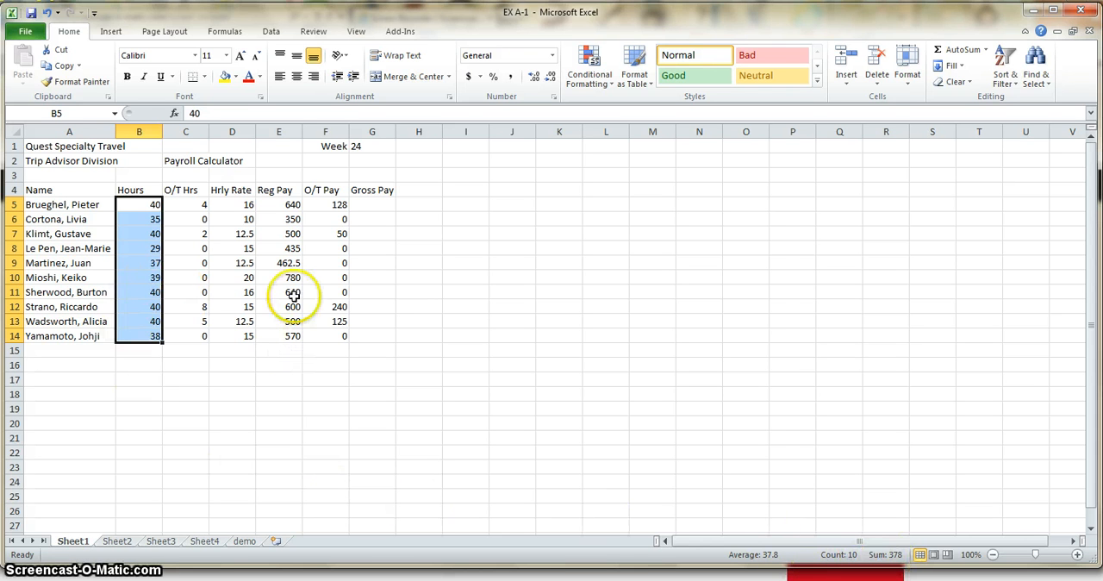
left_click_drag(245, 203, 246, 337)
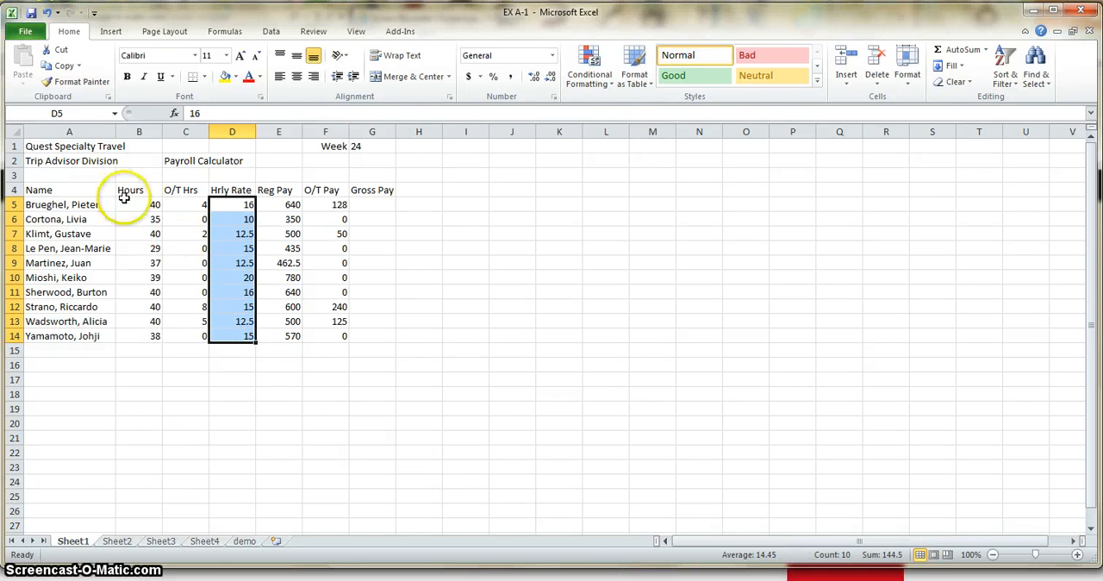
left_click_drag(148, 207, 148, 336)
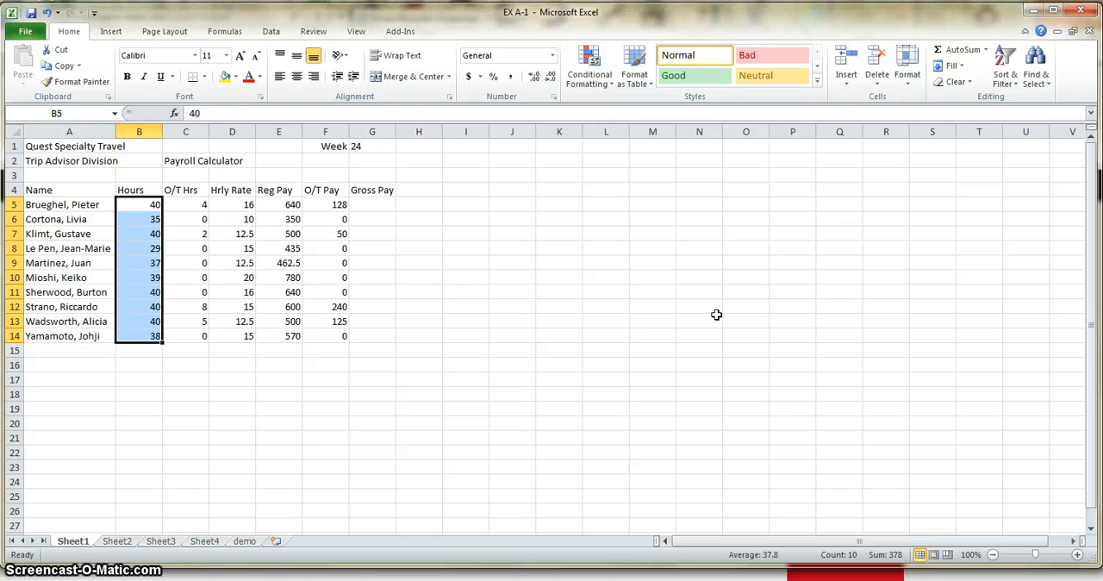
left_click(282, 203)
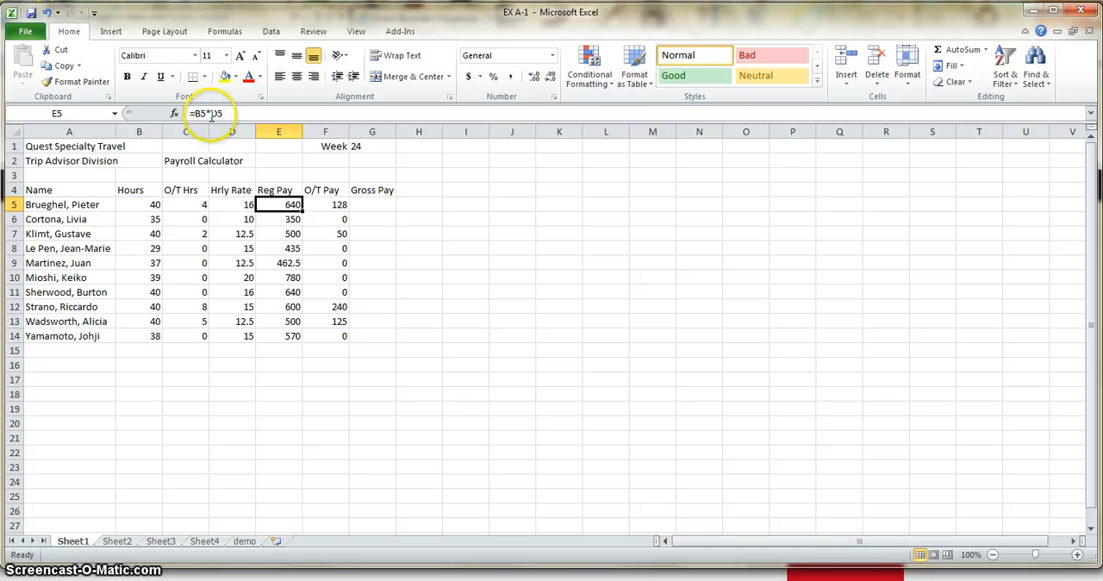
left_click(151, 202)
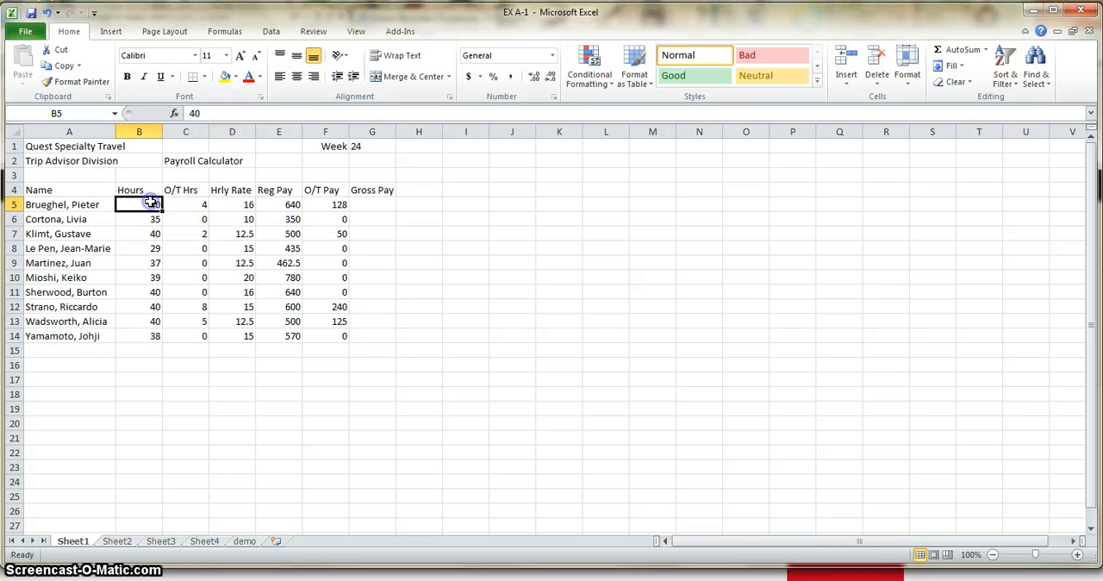
left_click(248, 205)
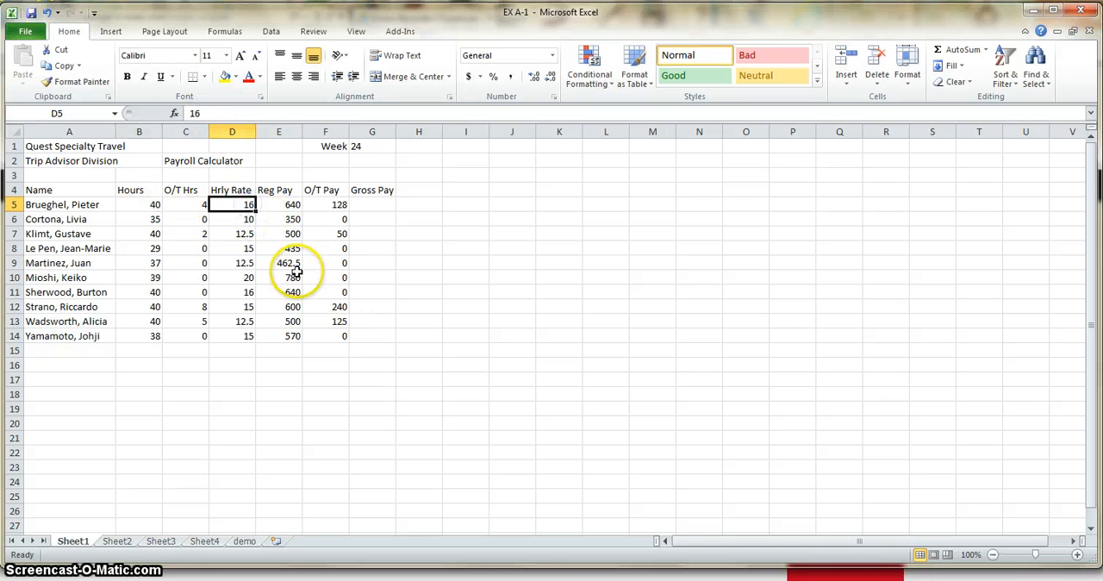
left_click(294, 205)
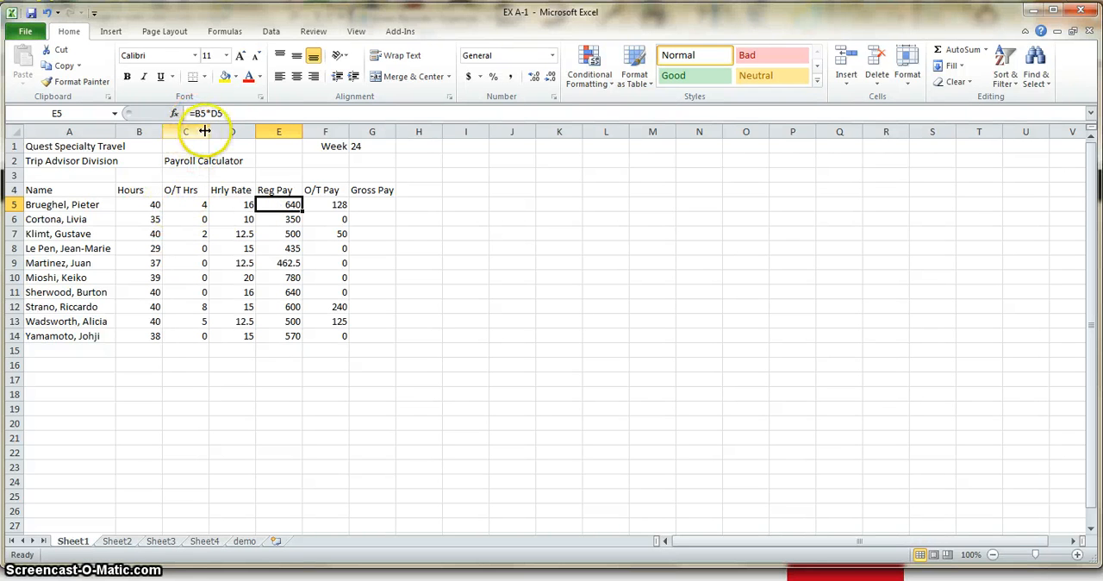
- Try an hourly rate of 17 in D5, check its effect on Reg Pay in E5, and undo the change
left_click(239, 204)
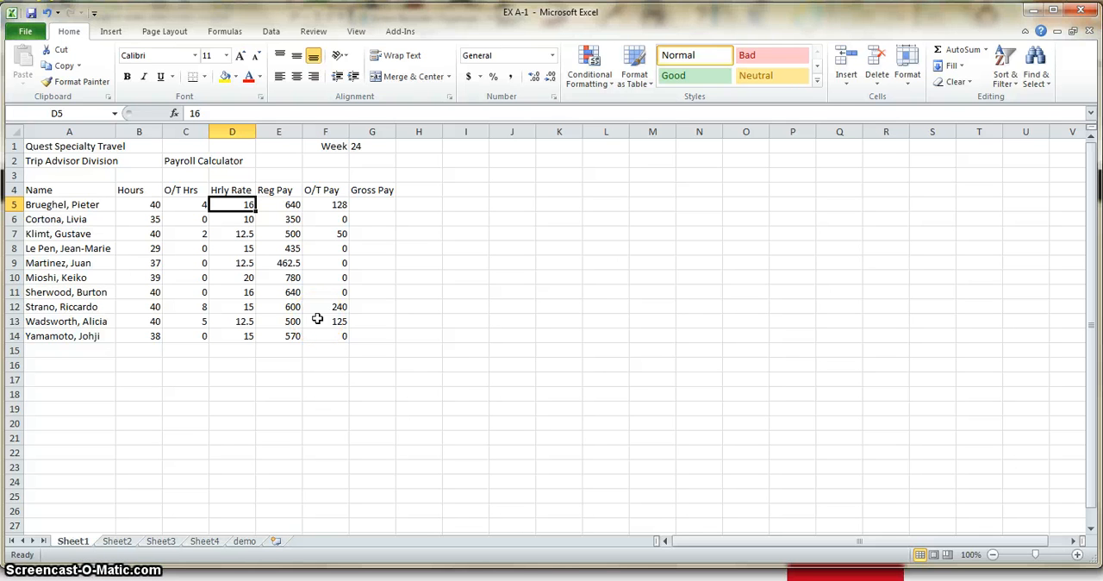
type("1")
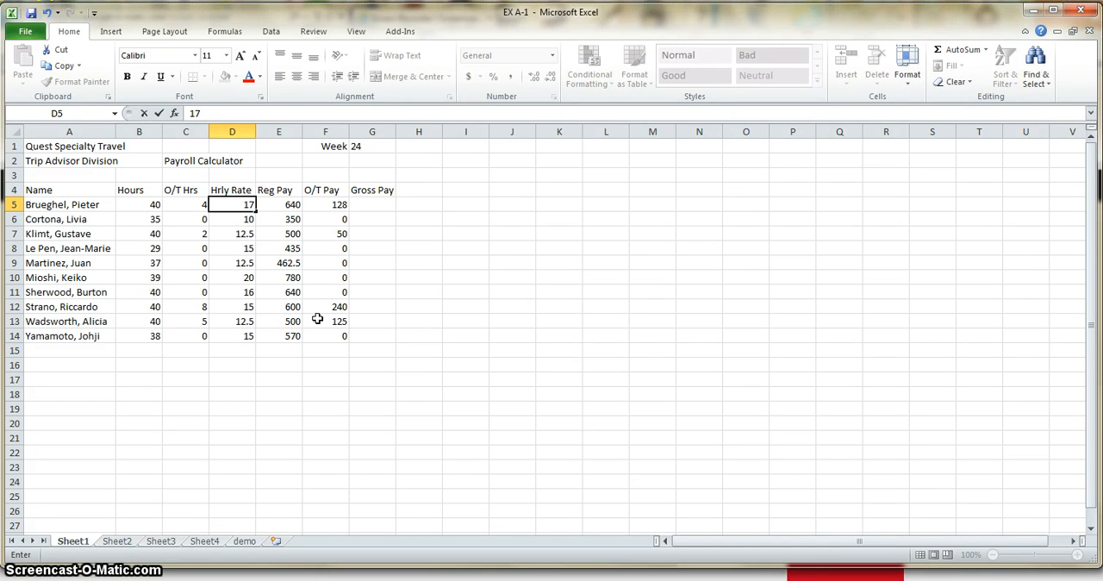
key("Return")
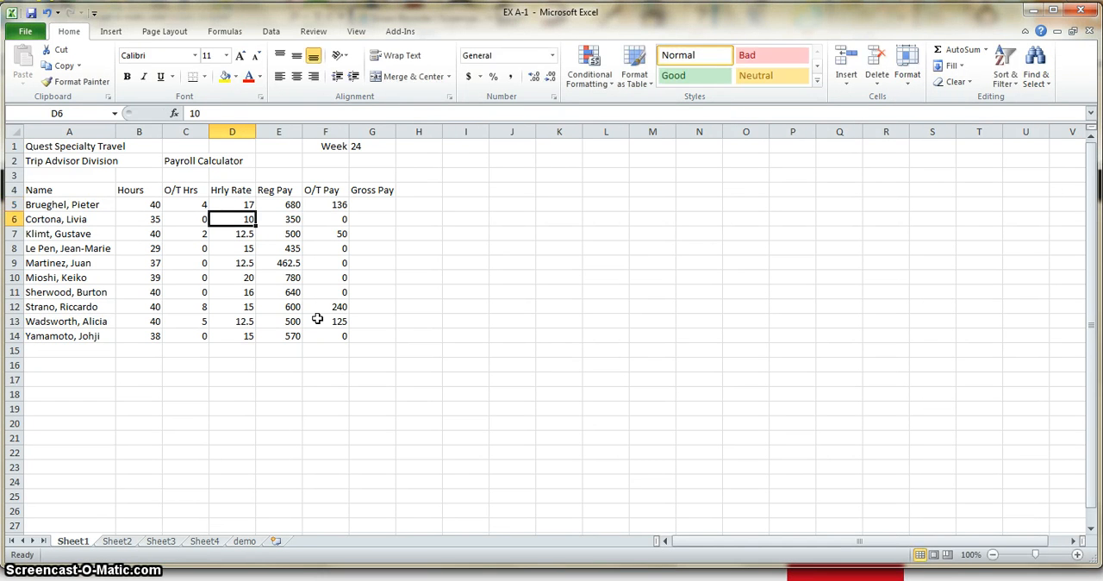
left_click(244, 204)
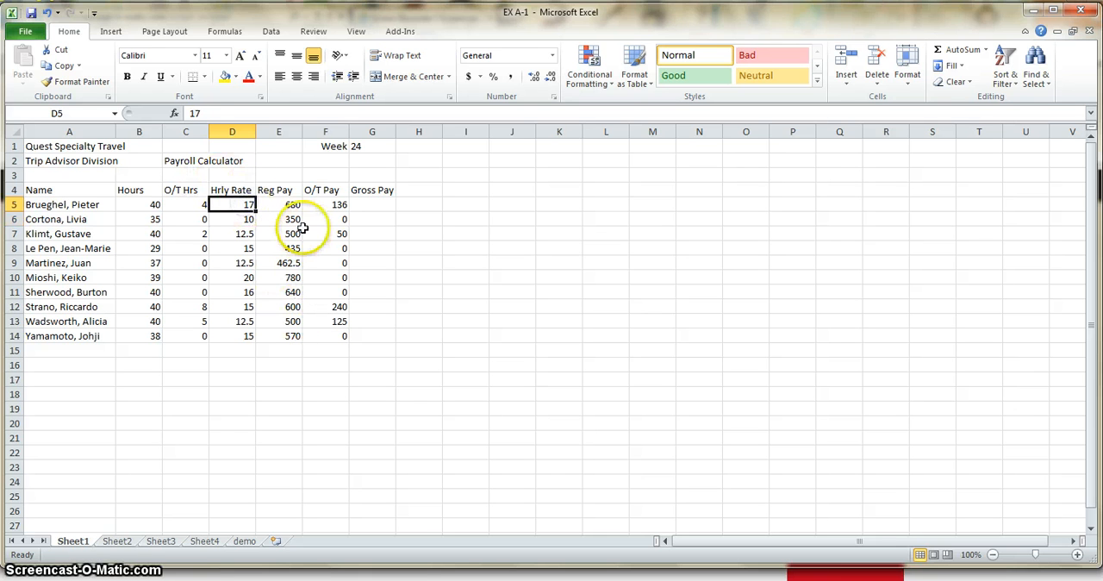
left_click(294, 205)
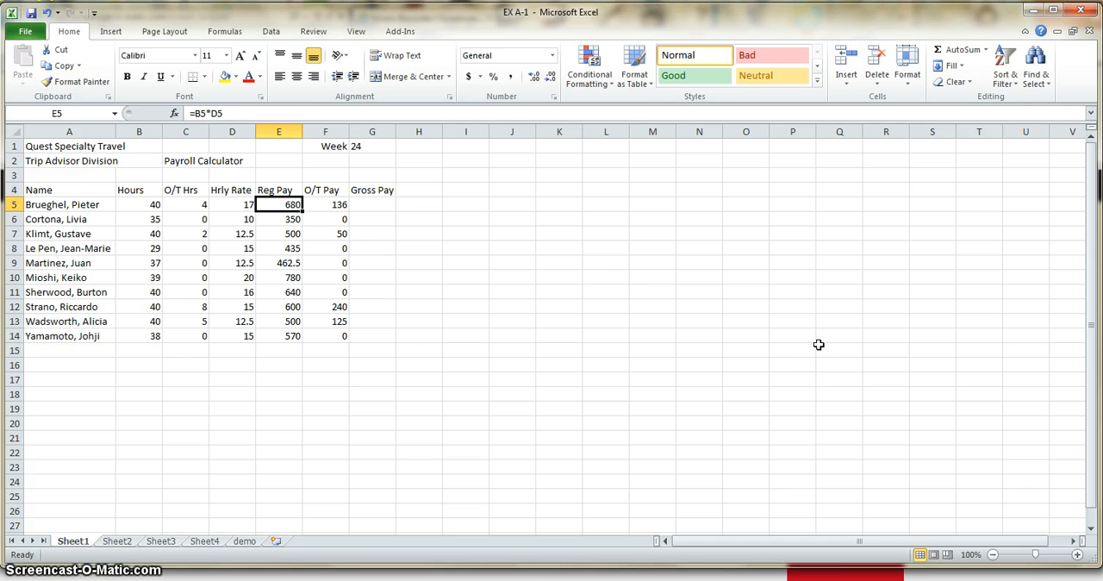
left_click(48, 13)
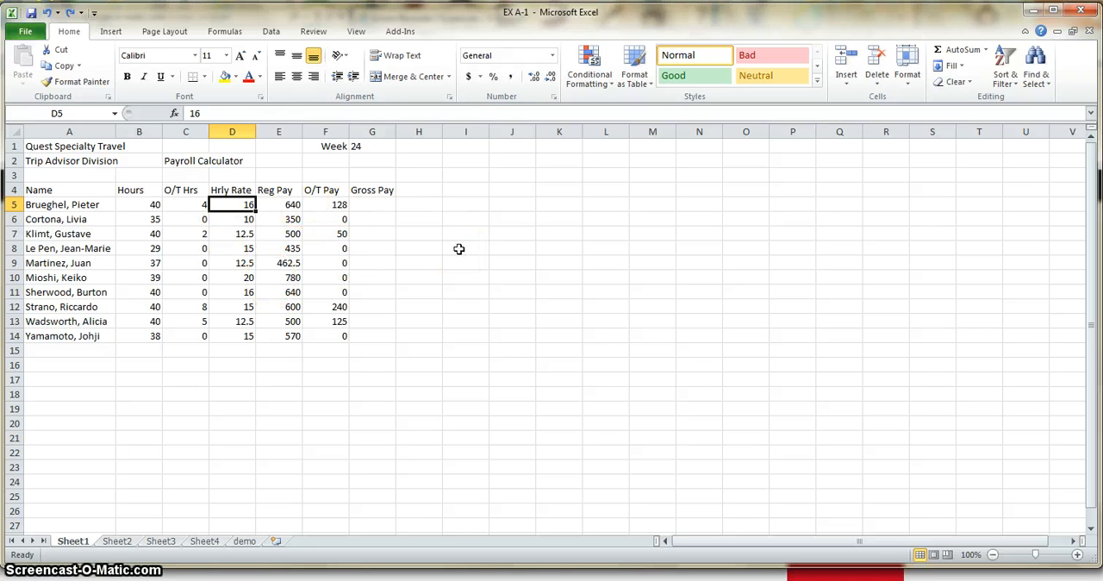
- Examine the Reg Pay formula in E6 and the column labels in row 4 from Name to Gross Pay
left_click(291, 218)
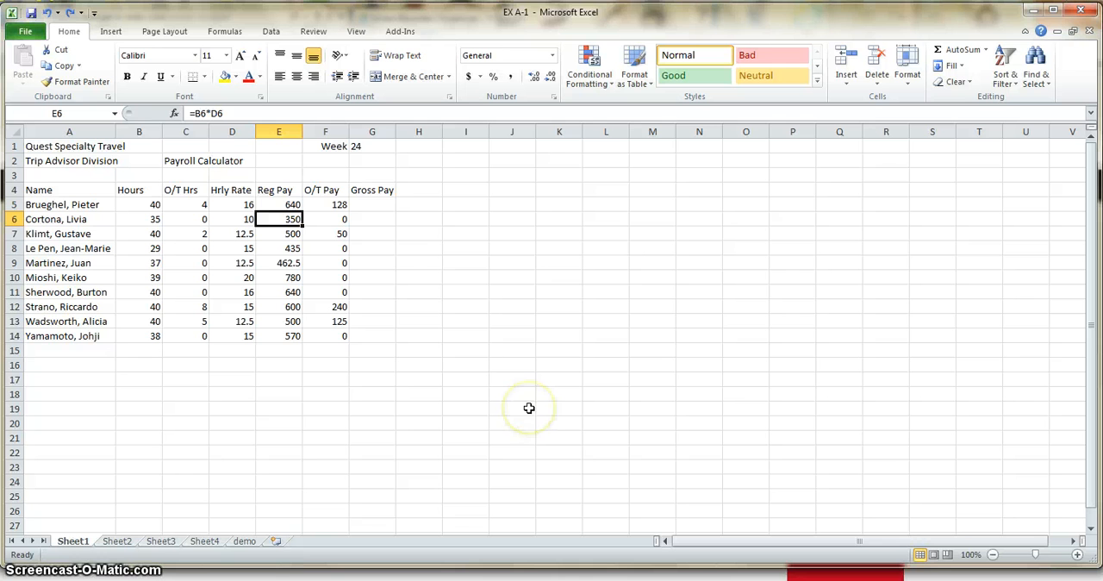
left_click(308, 394)
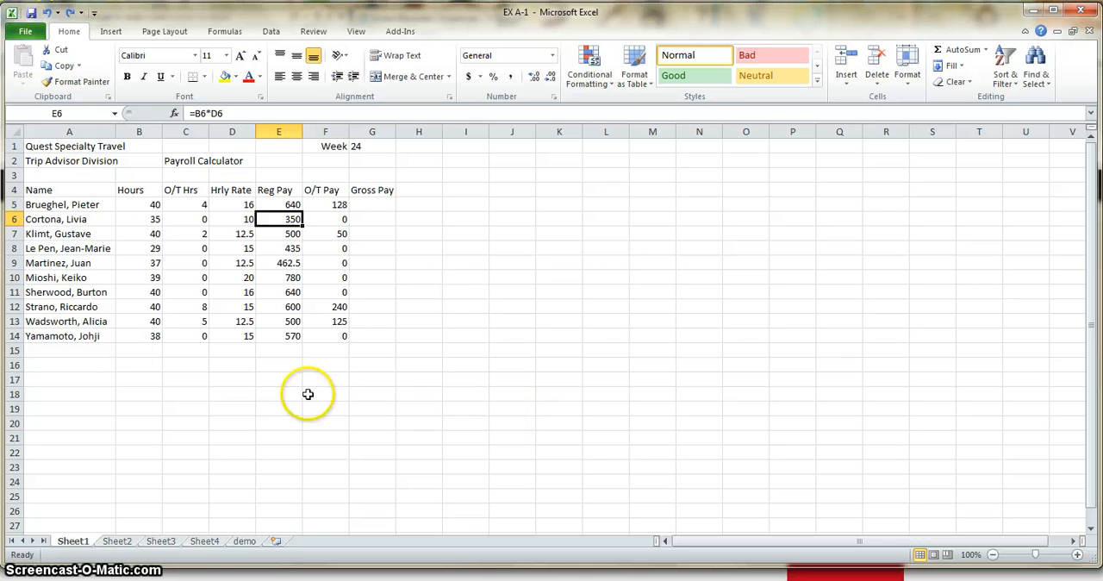
left_click(77, 207)
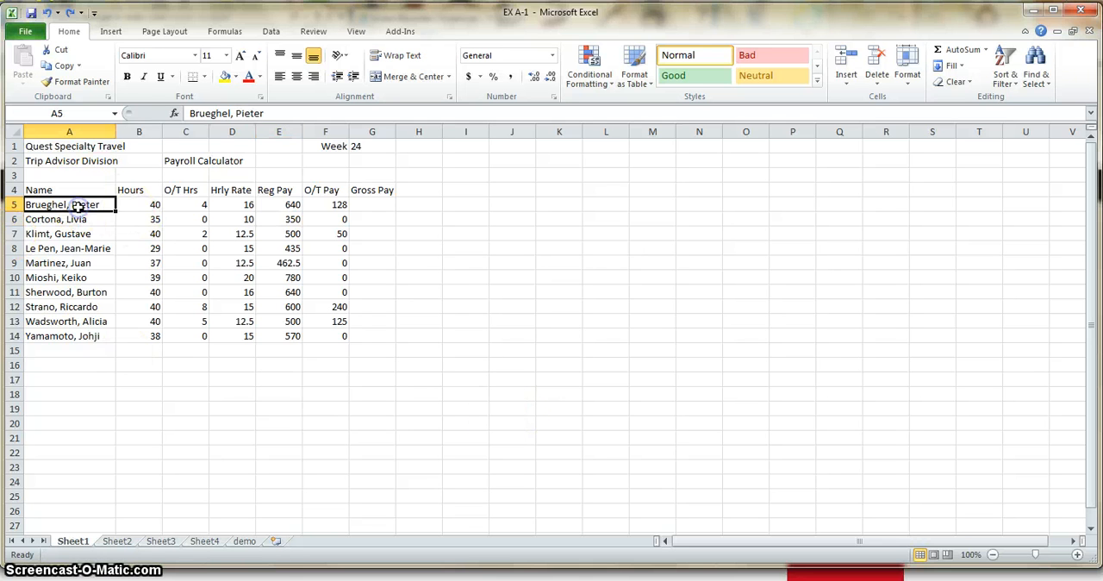
left_click(39, 189)
left_click(134, 190)
left_click(179, 191)
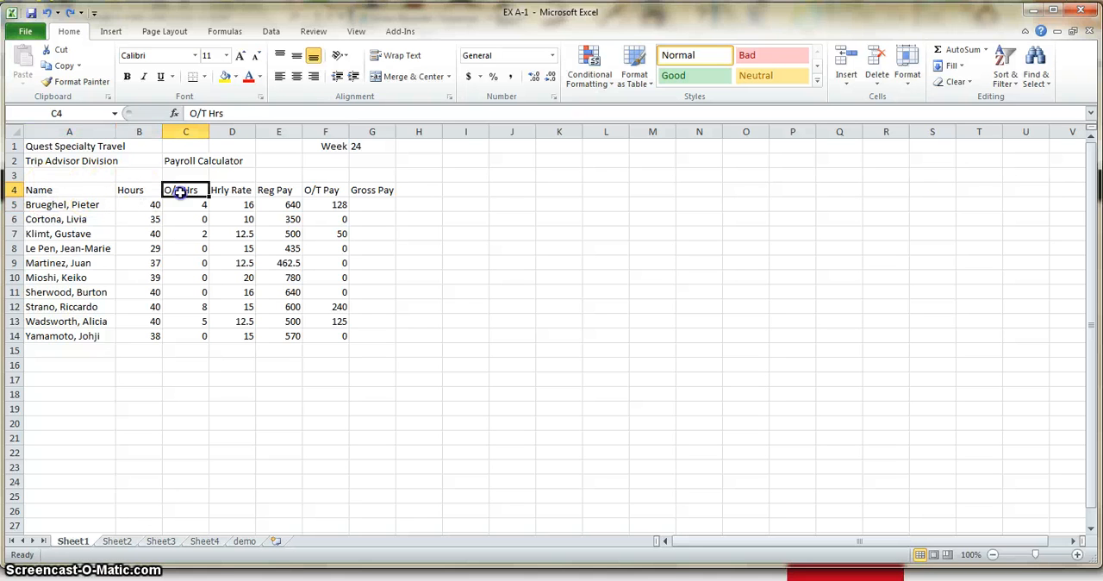
left_click(222, 190)
left_click(287, 191)
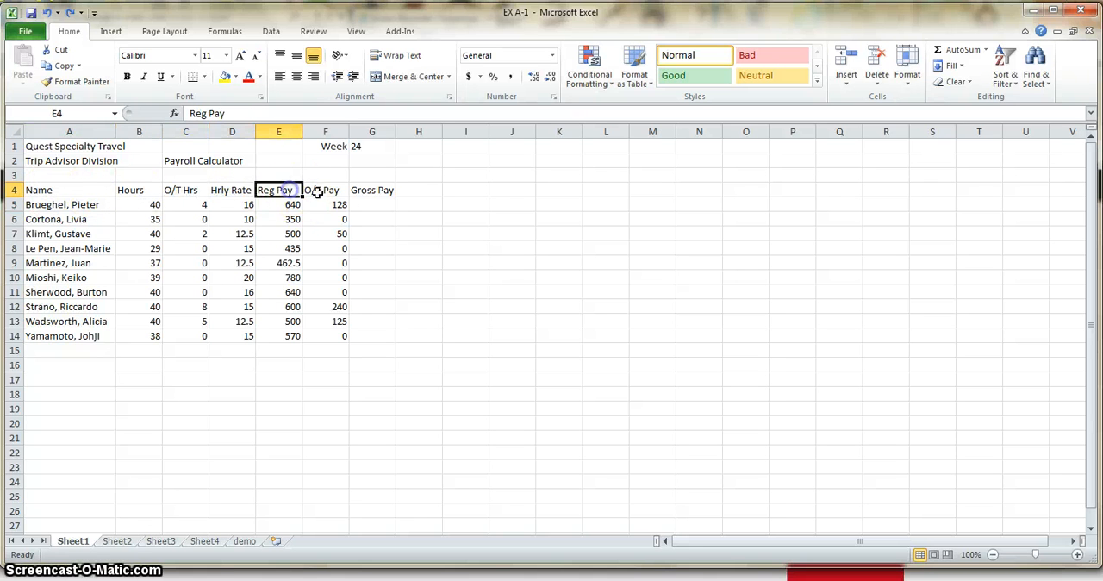
left_click(328, 191)
left_click(367, 190)
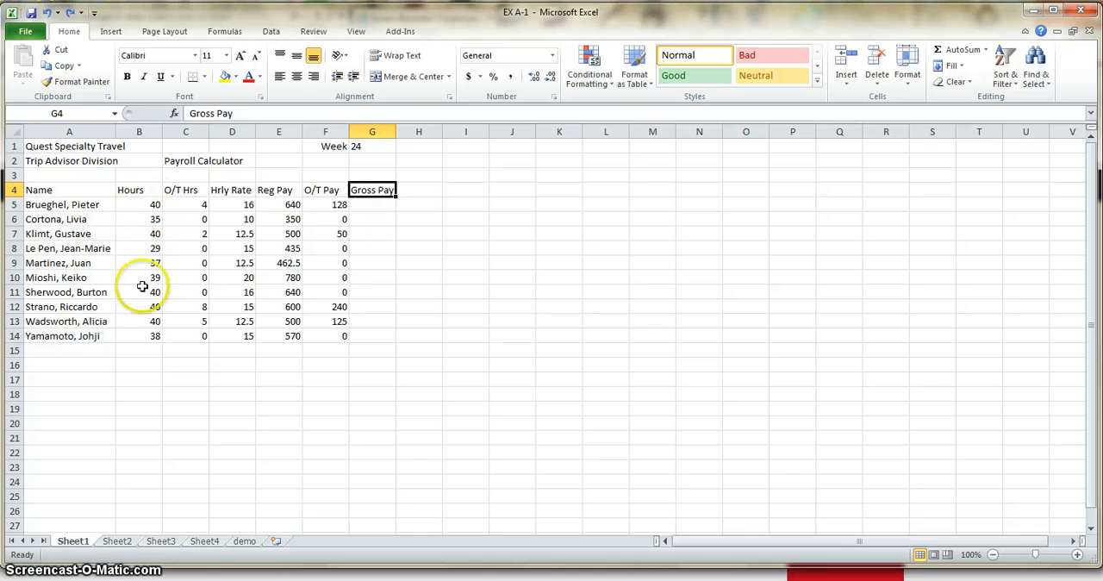
left_click(138, 190)
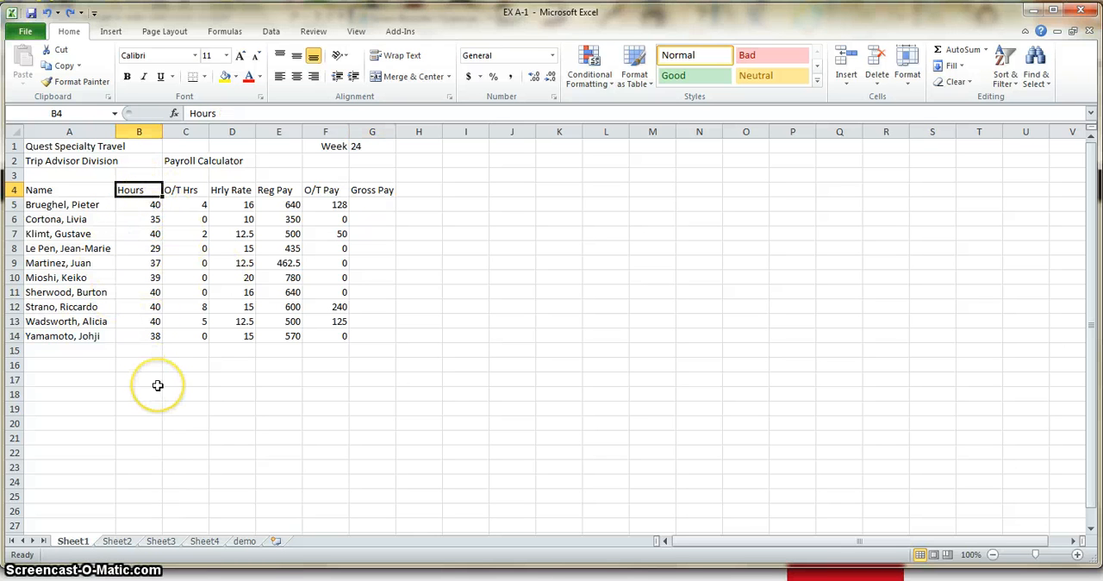
left_click(188, 190)
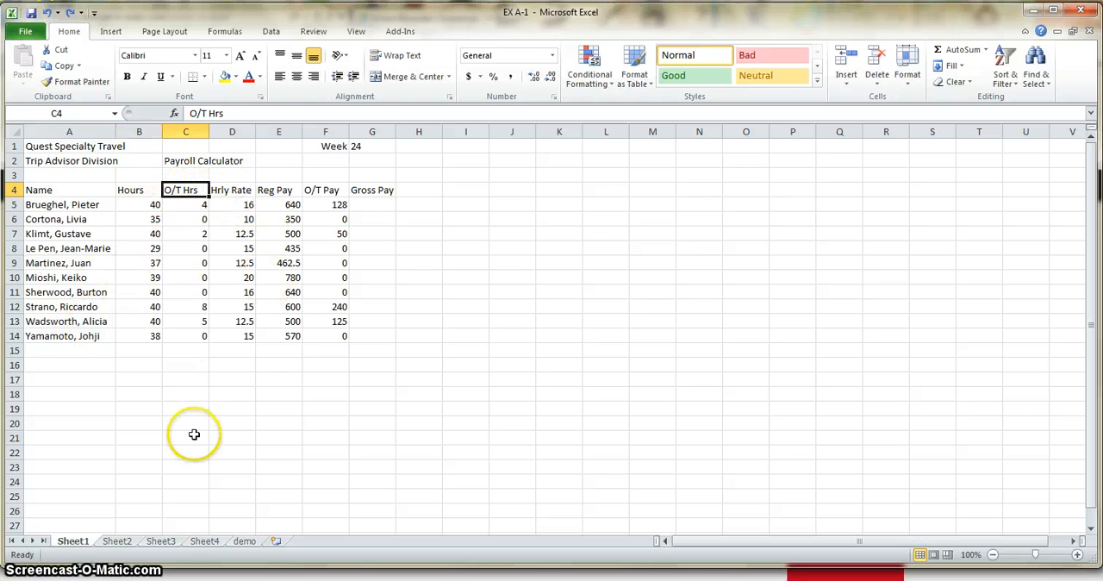
- Look over the Hours values between B14 and B5 and the functions offered by AutoSum
left_click(130, 309)
left_click(137, 335)
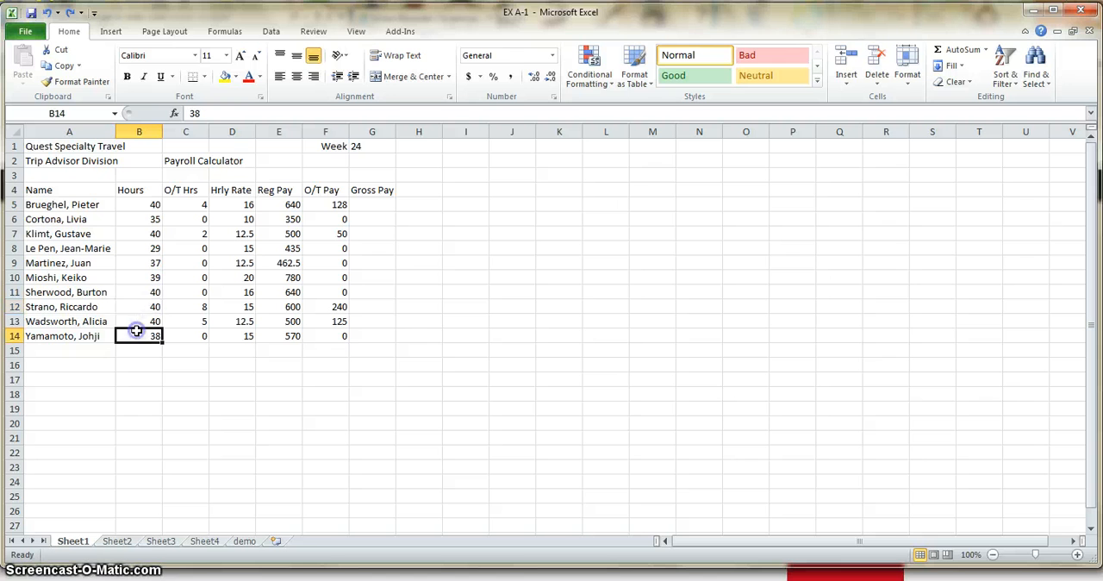
left_click(139, 321)
left_click(140, 263)
left_click(142, 220)
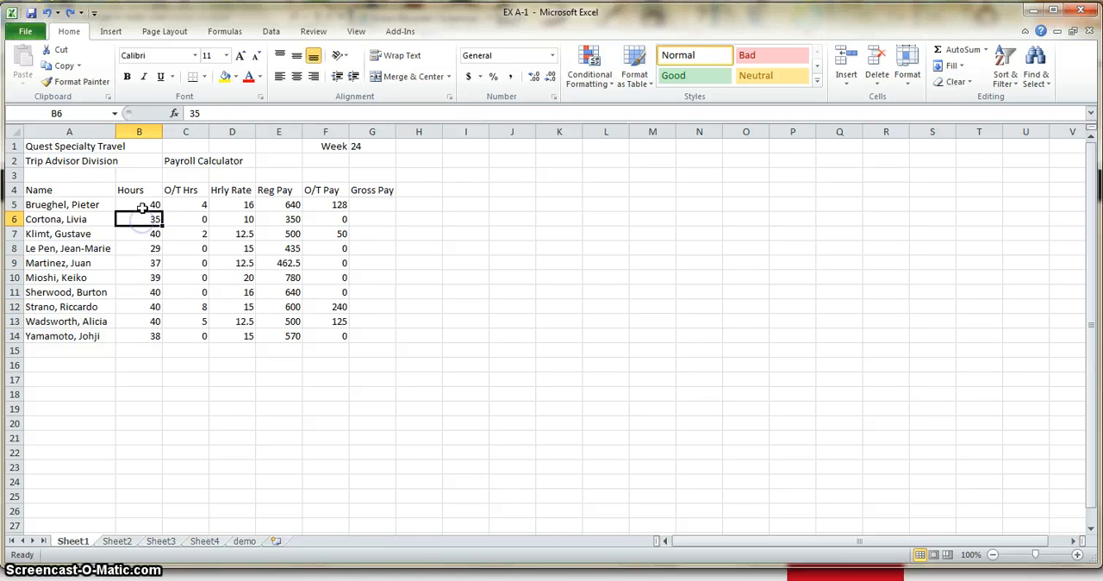
left_click(142, 208)
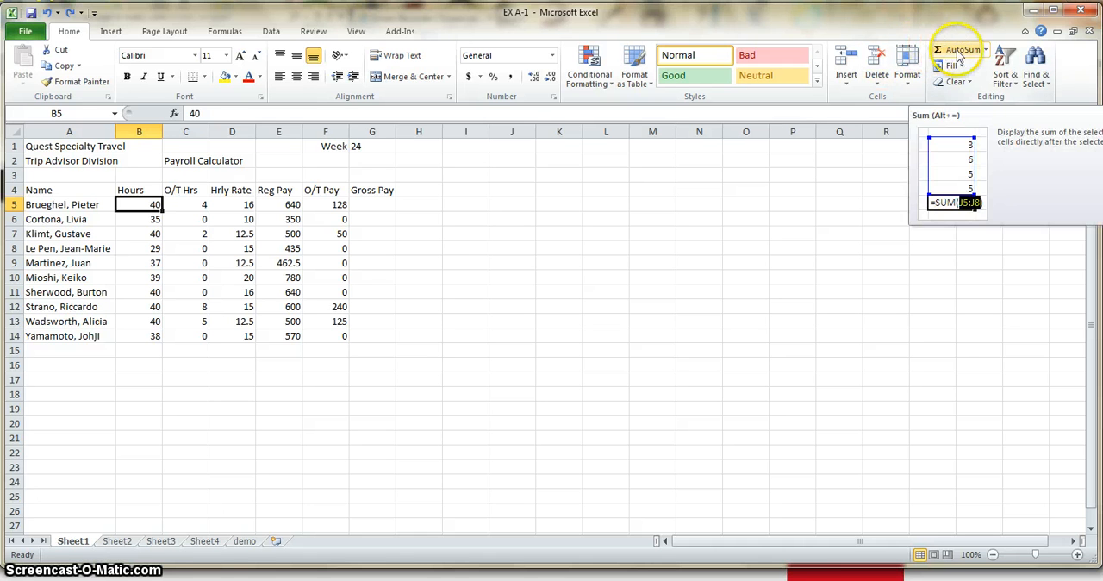
left_click(987, 52)
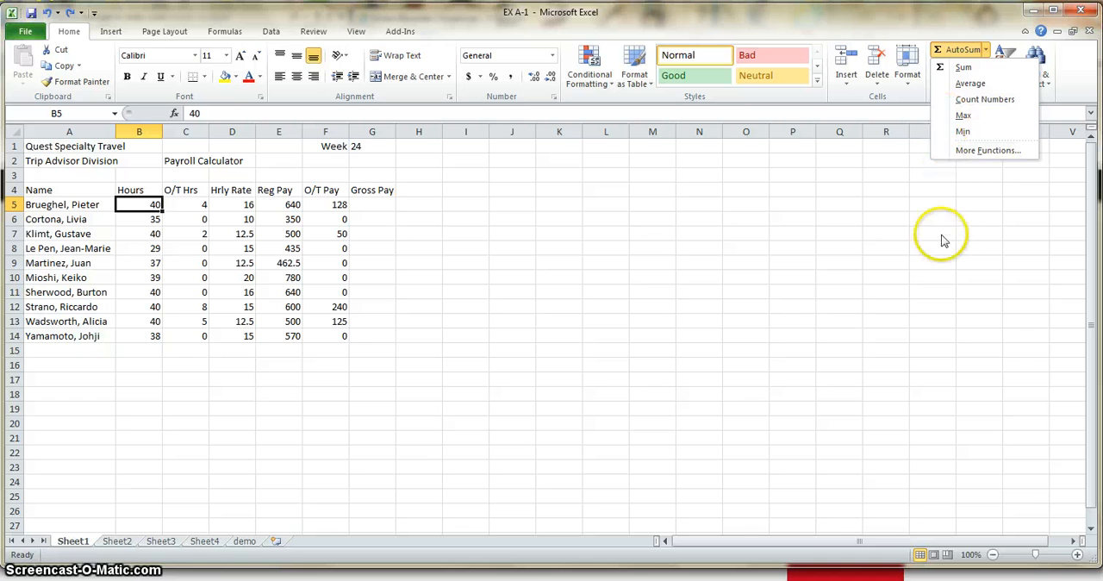
key("Escape")
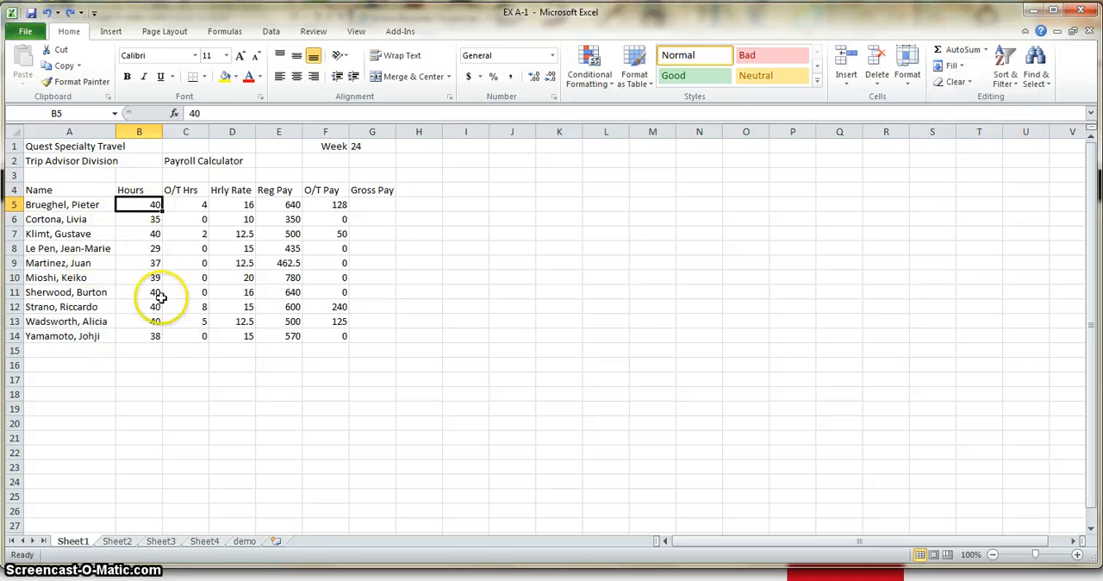
- Total the Hours column in B15 using AutoSum over the range B5:B14
left_click(139, 350)
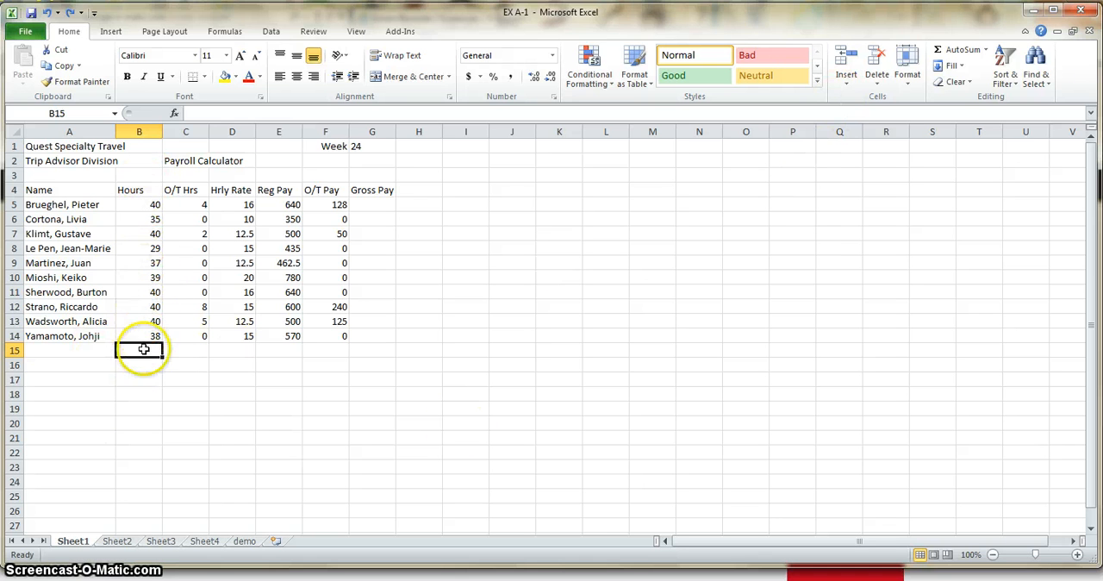
left_click(962, 53)
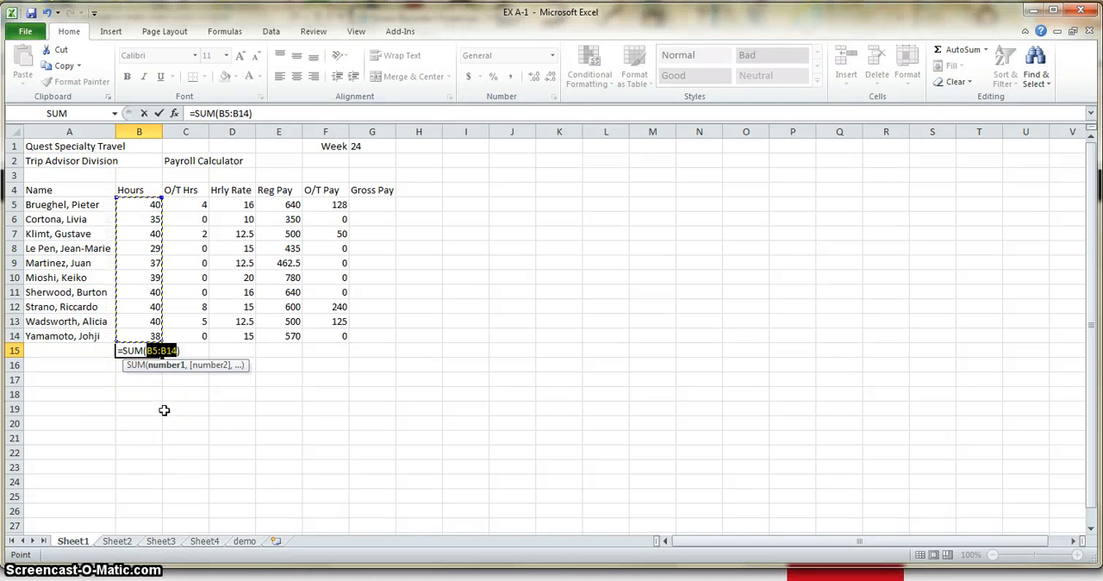
key("Return")
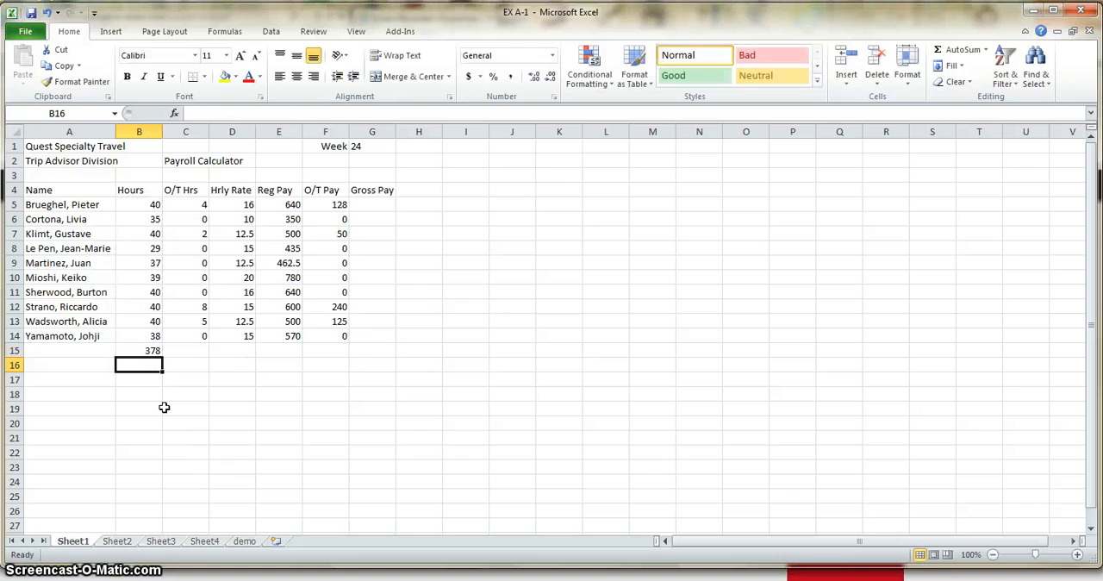
- Inspect the SUM formula in B15 and the cell range it refers to
left_click(145, 350)
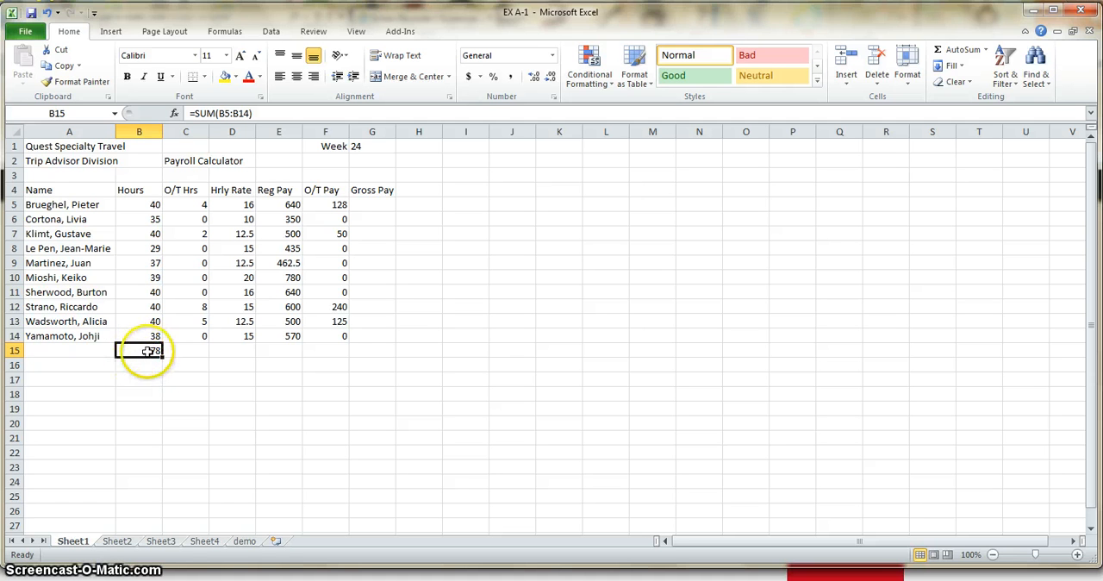
left_click(255, 113)
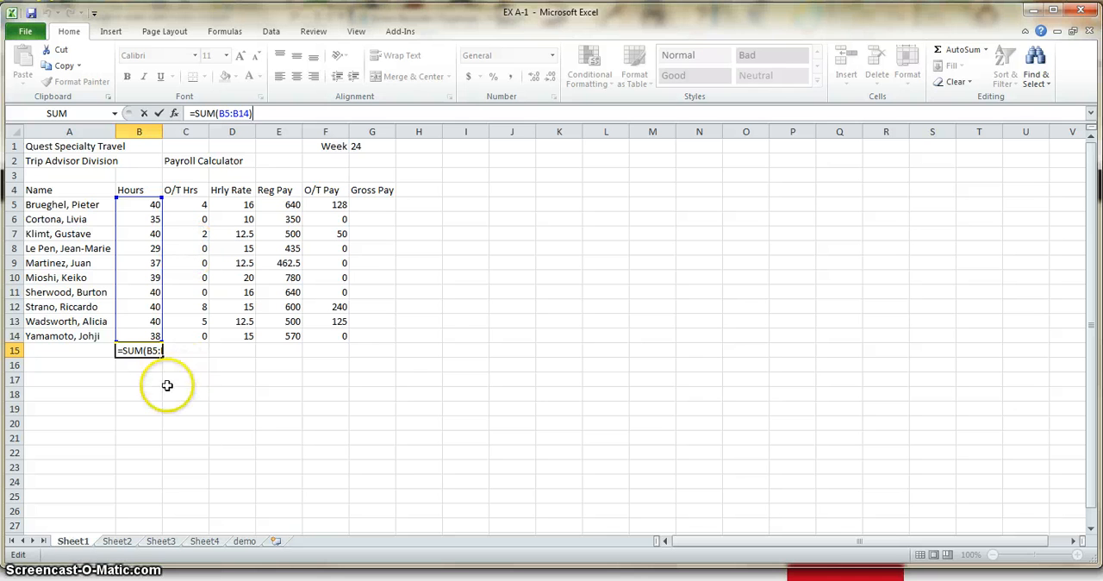
left_click(277, 439)
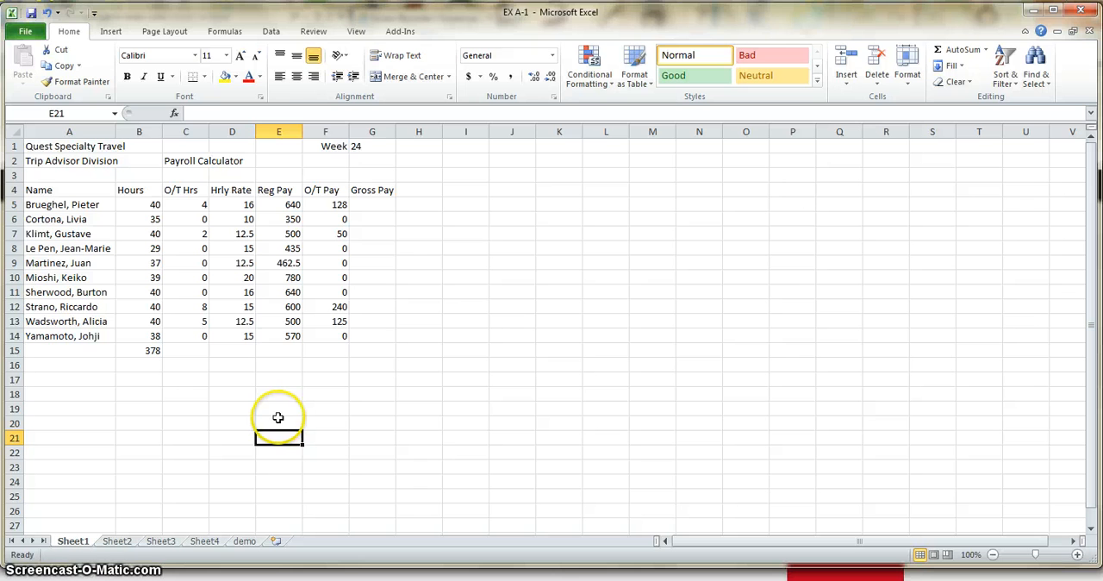
- Remove the letter i from the employee's first name in A5 and accept the edit
left_click(65, 205)
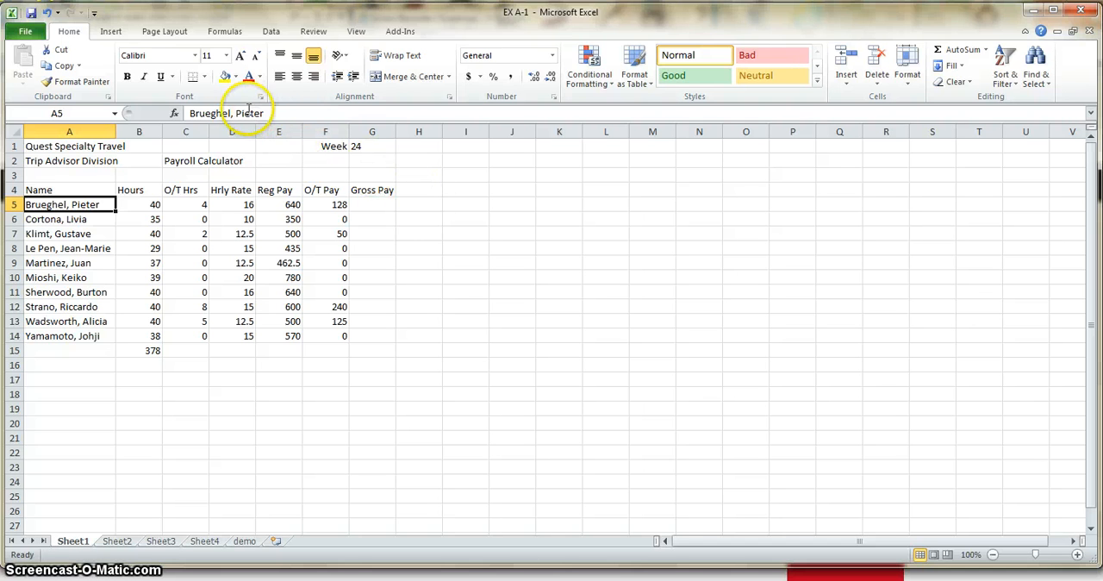
left_click(259, 113)
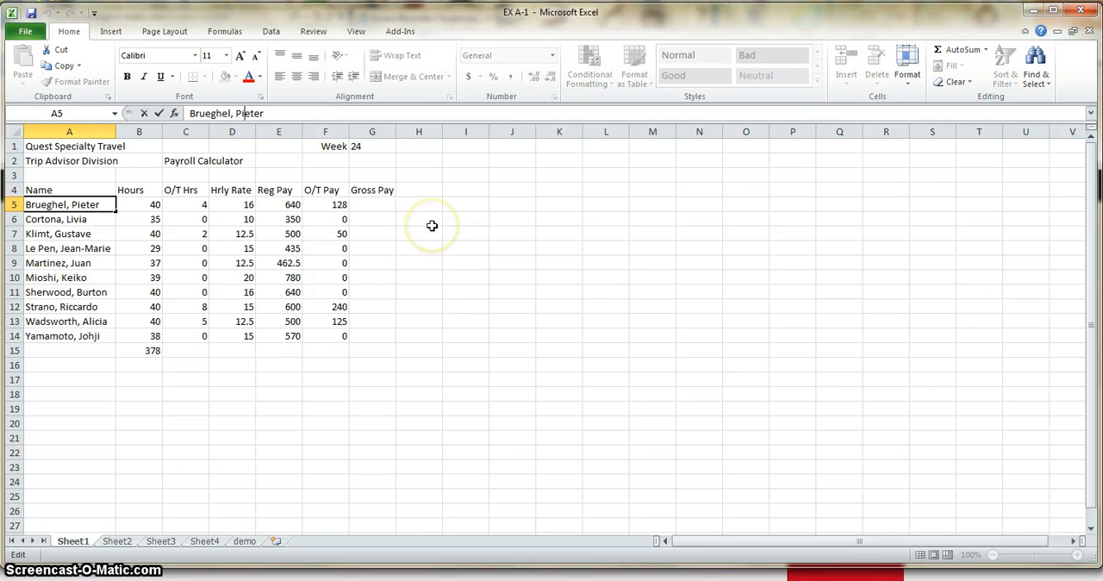
left_click(46, 200)
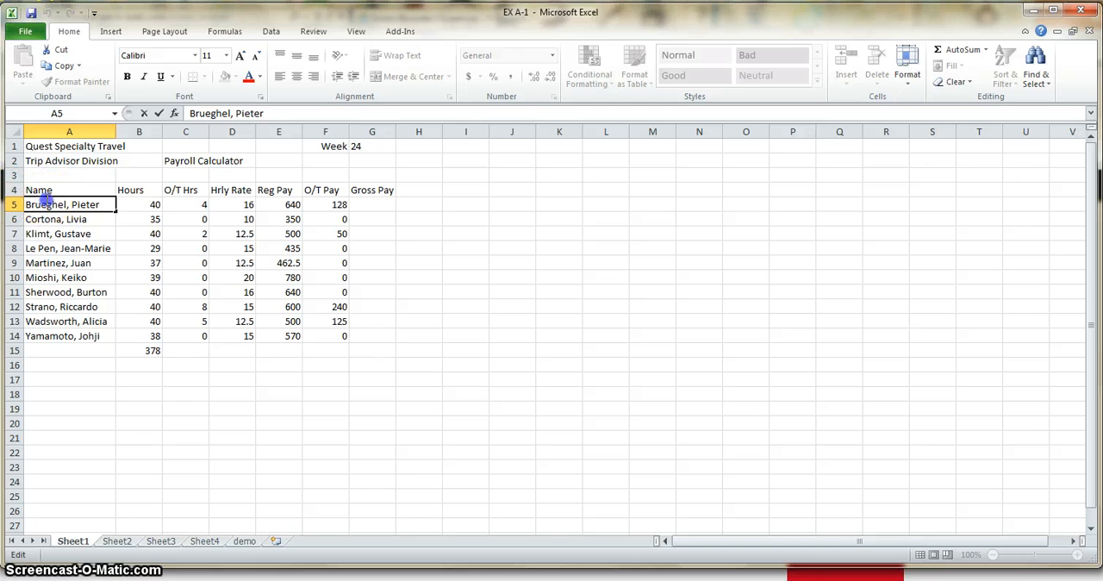
left_click(234, 113)
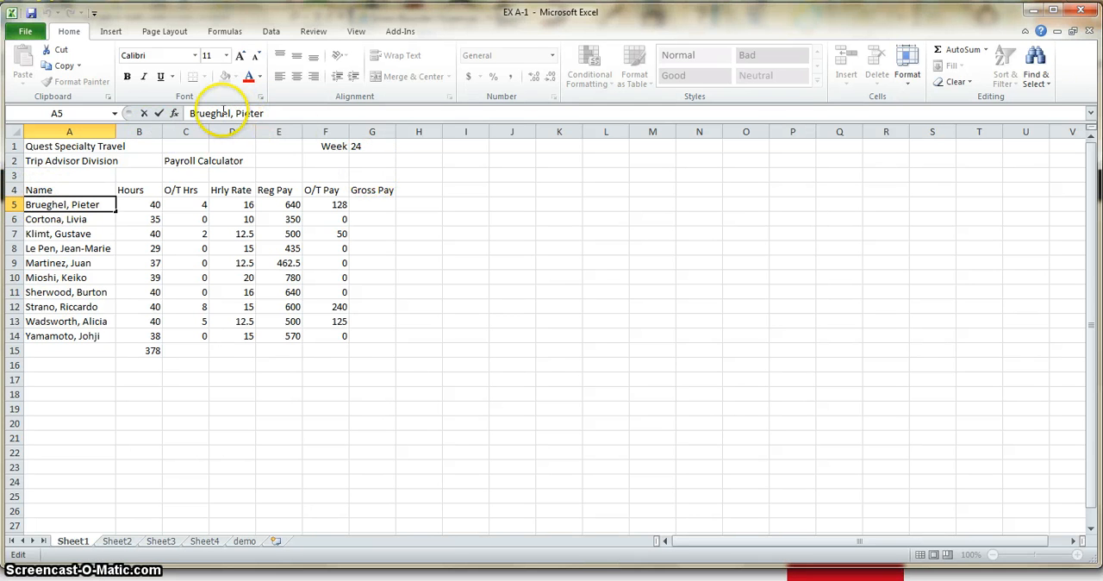
left_click(241, 114)
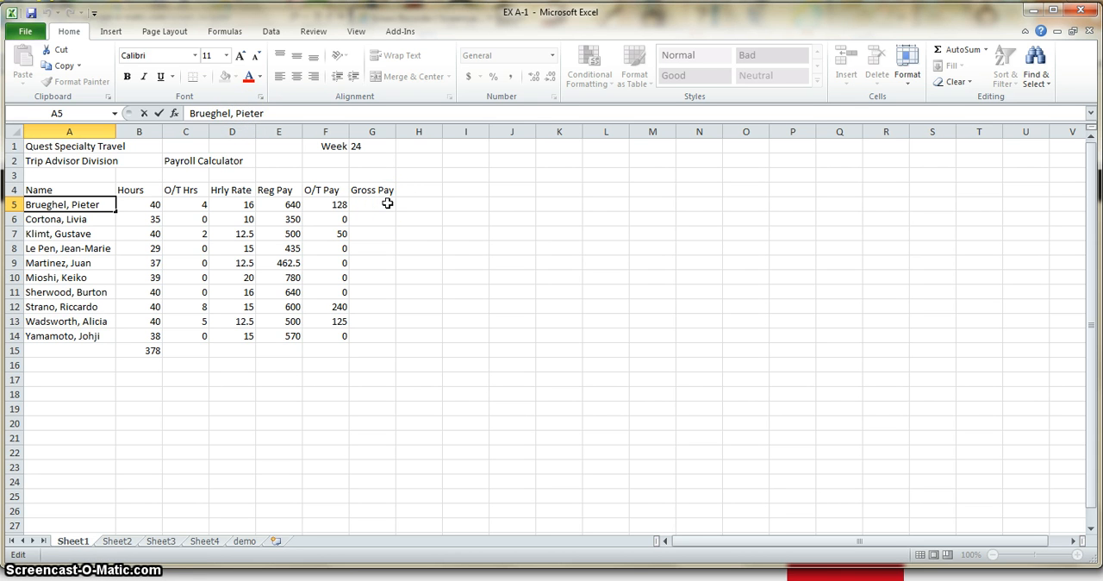
key("Delete")
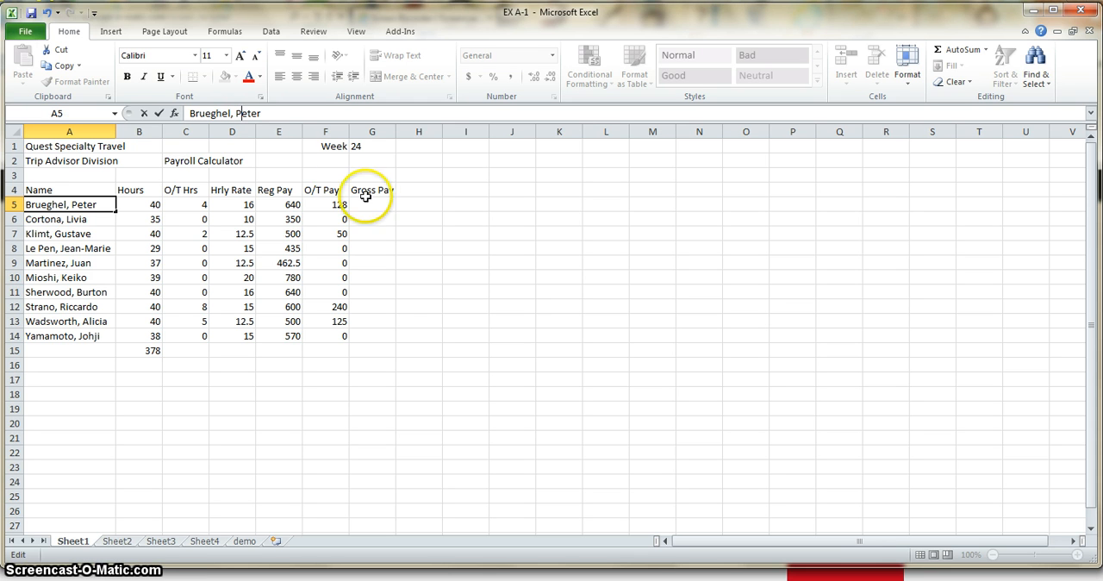
left_click(159, 114)
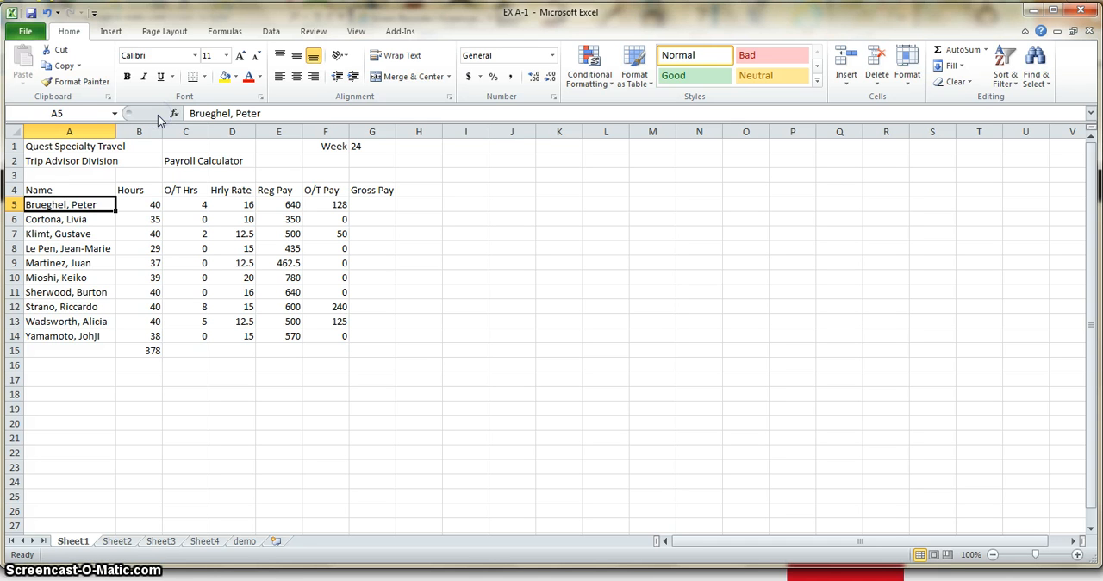
left_click(211, 113)
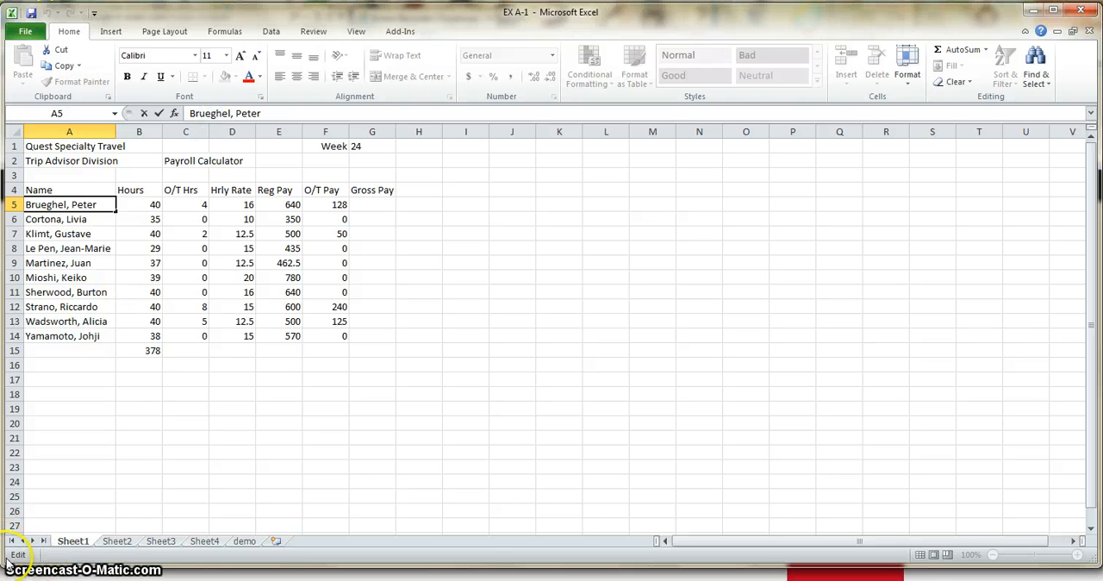
left_click(151, 480)
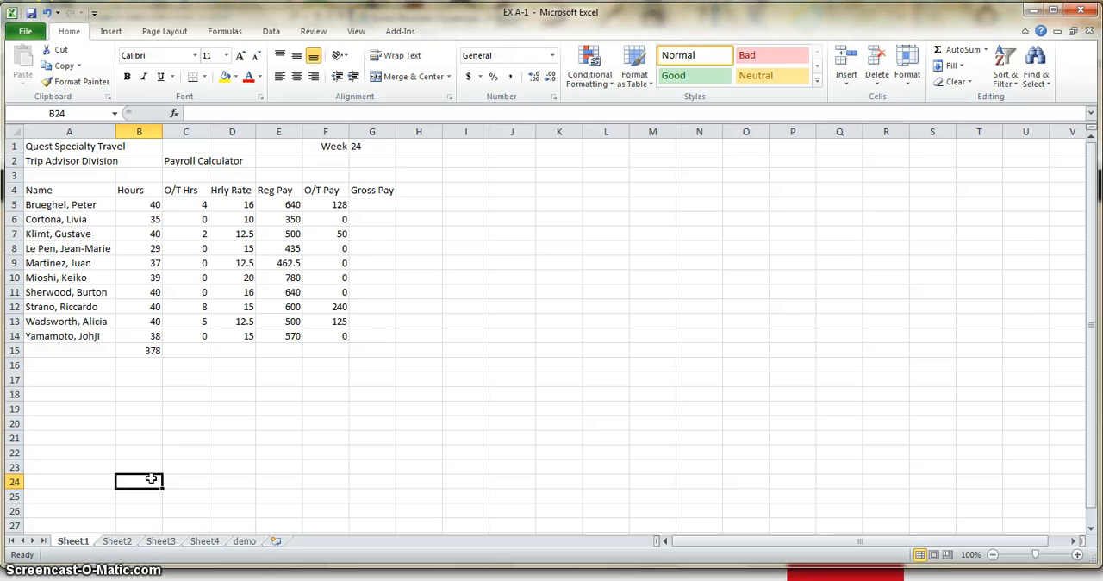
left_click(153, 477)
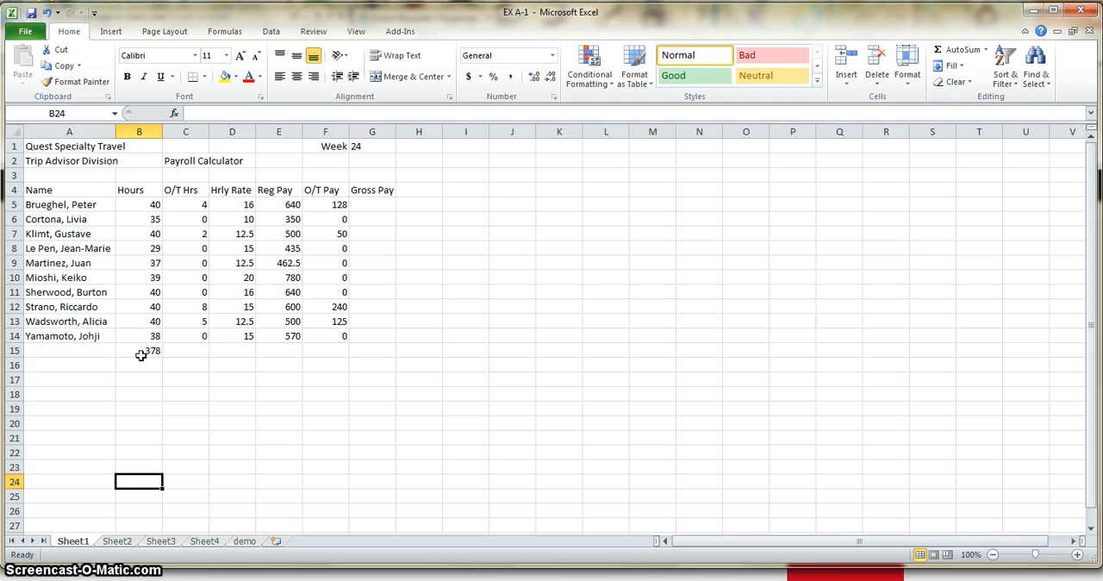
- Draft a Gross Pay formula in G5 that multiplies F5 by C5, without accepting it
left_click(324, 204)
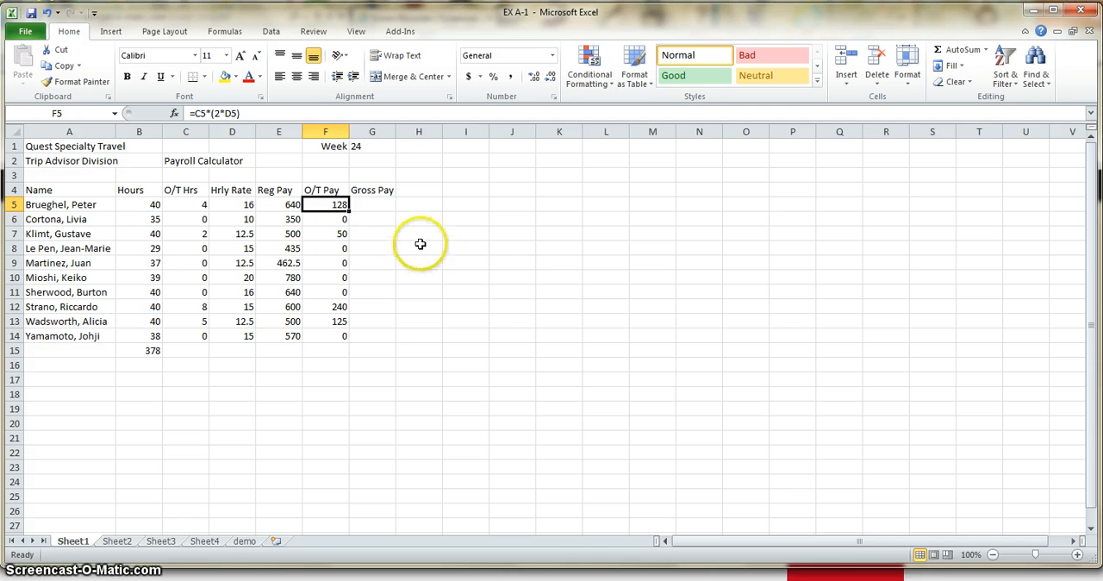
left_click(374, 207)
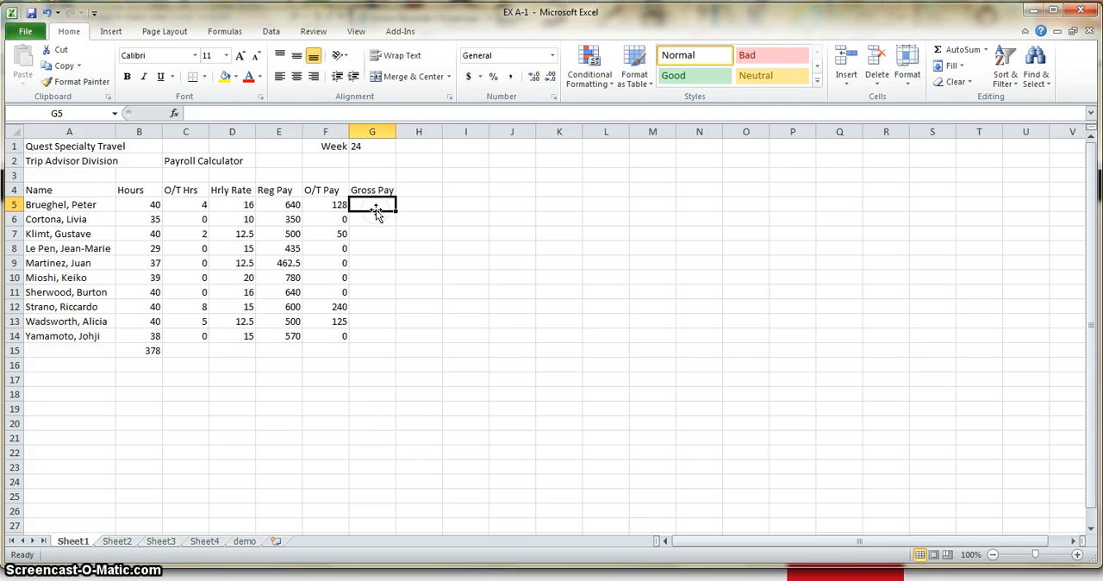
type("=")
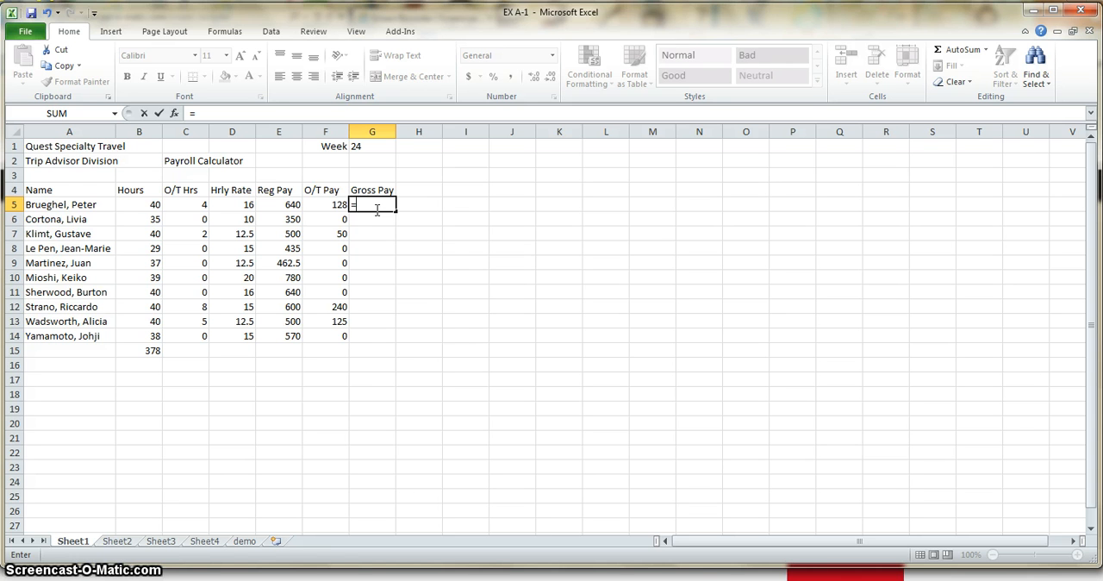
type("f")
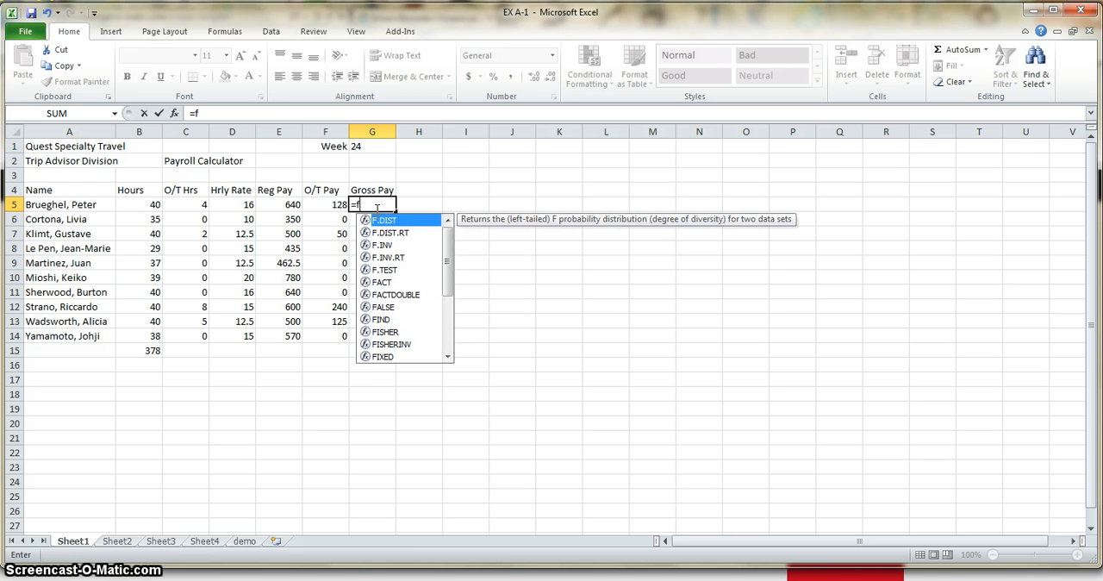
type("4")
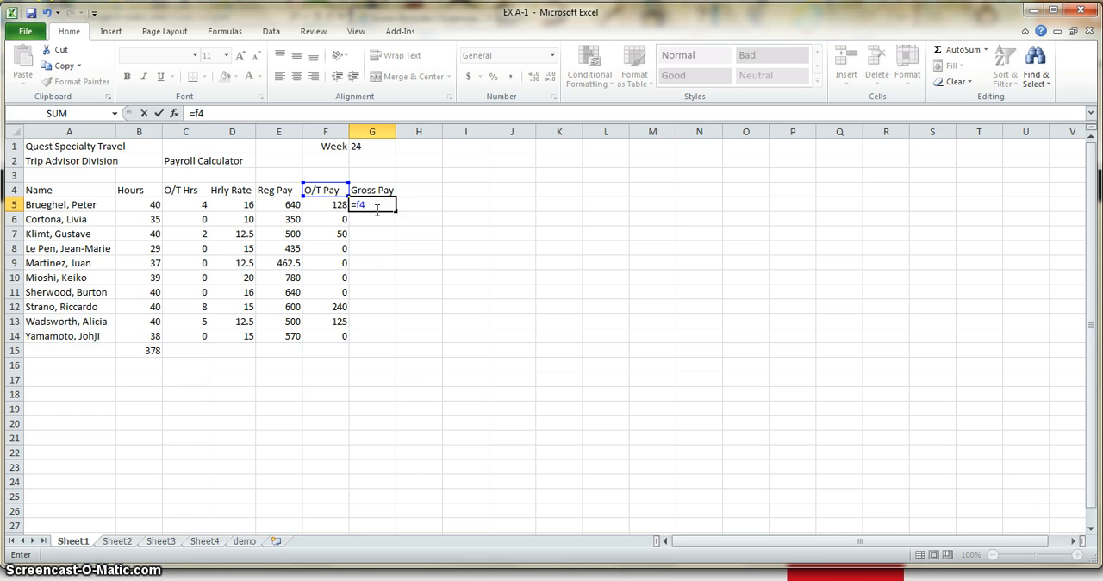
key("BackSpace")
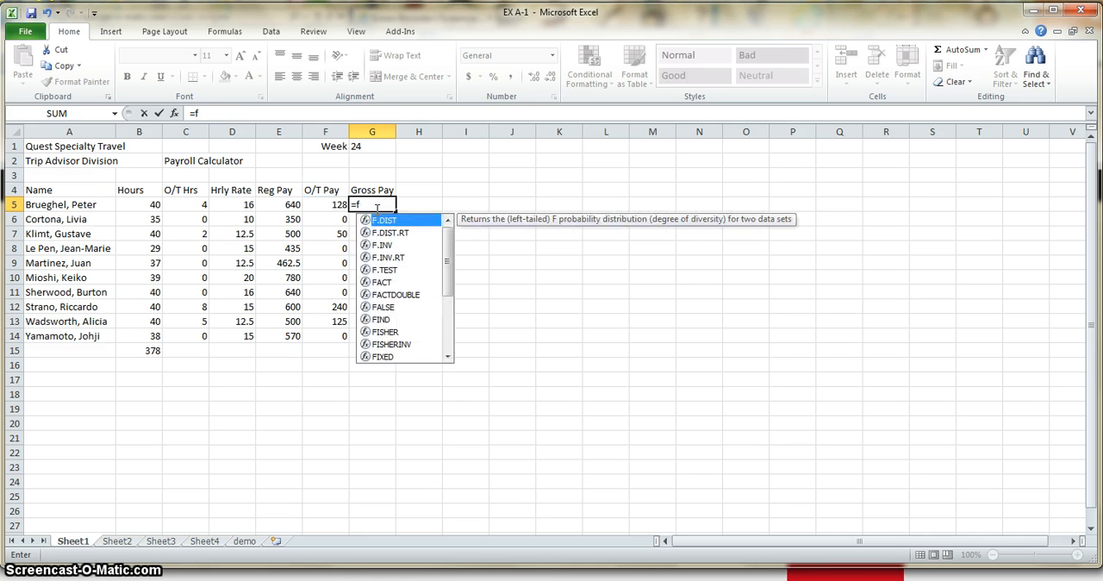
type("5")
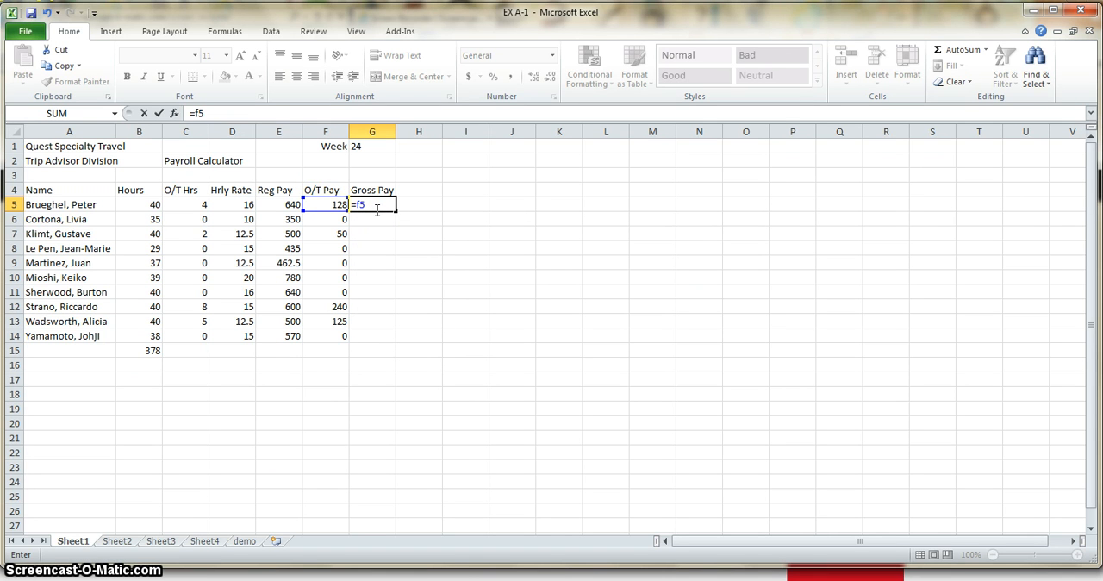
type("*c5")
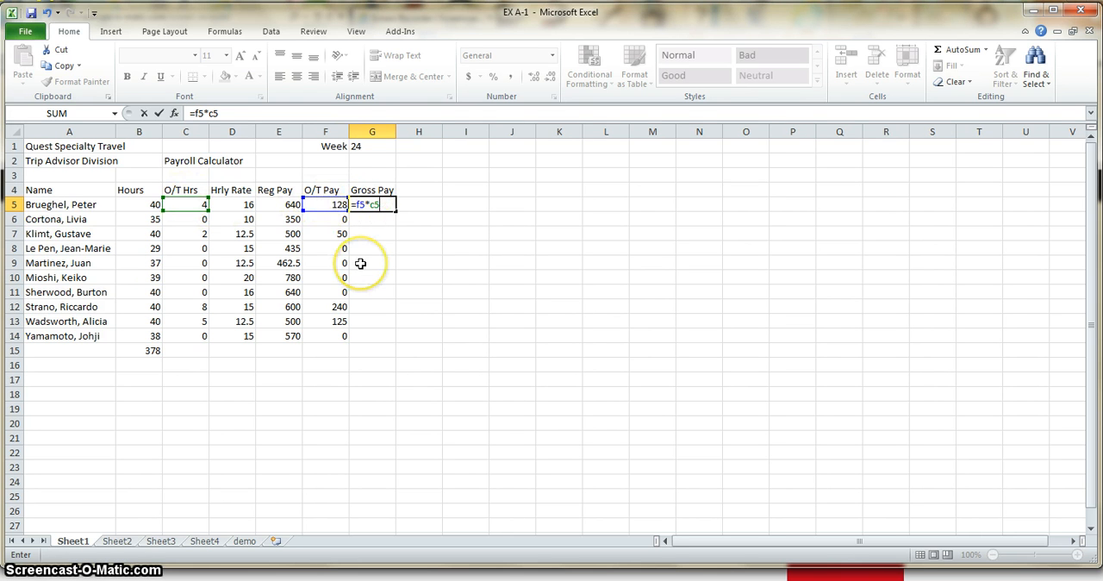
- Rebuild the Gross Pay formula in G5 as =C5*F5 by picking the O/T Hrs and O/T Pay cells, and accept it
key("BackSpace")
key("BackSpace")
key("BackSpace")
key("BackSpace")
key("BackSpace")
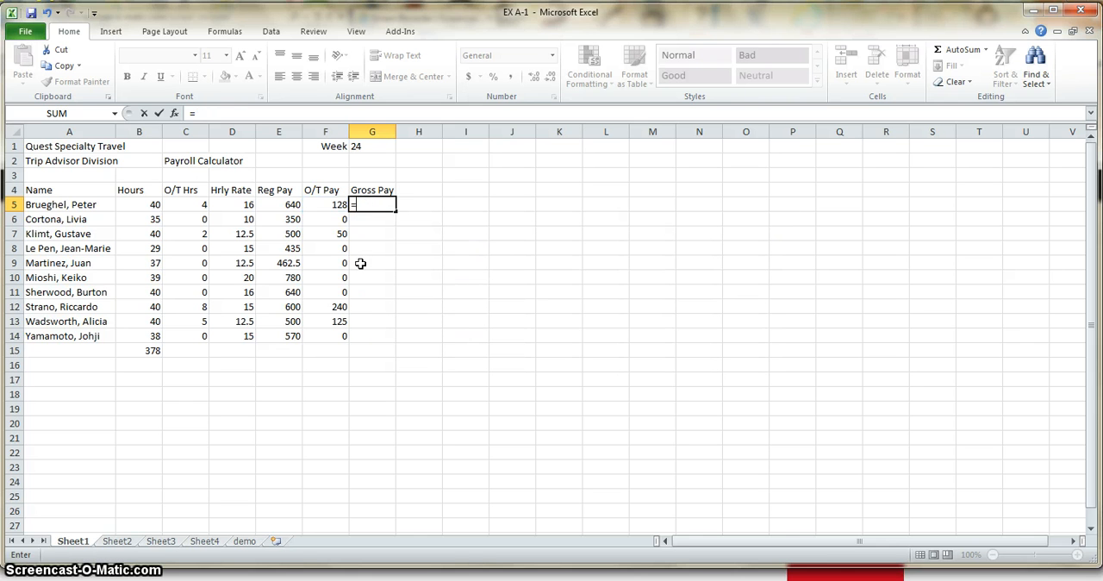
left_click(190, 207)
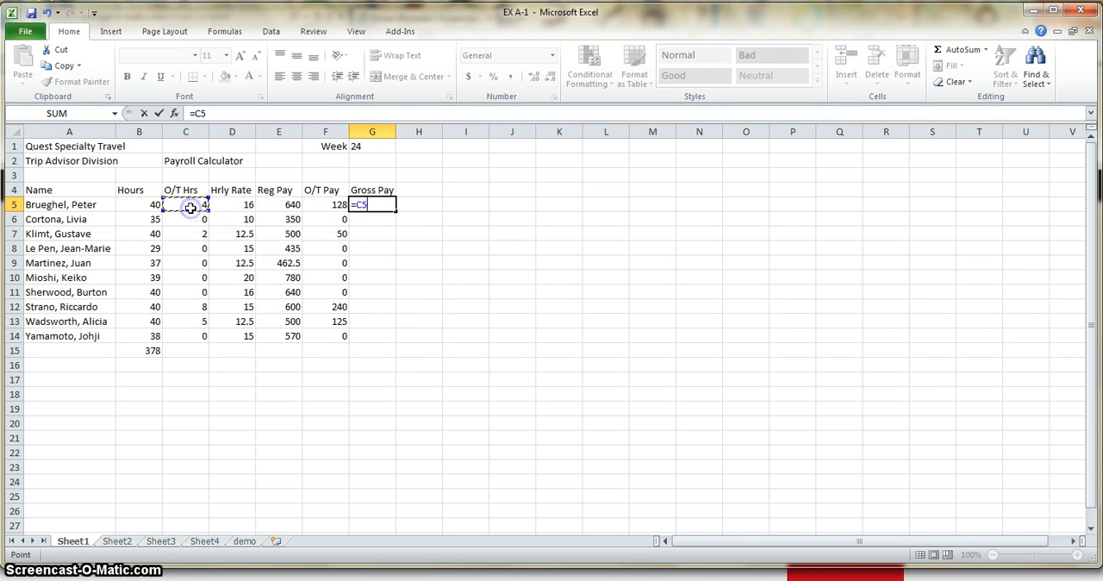
type("*")
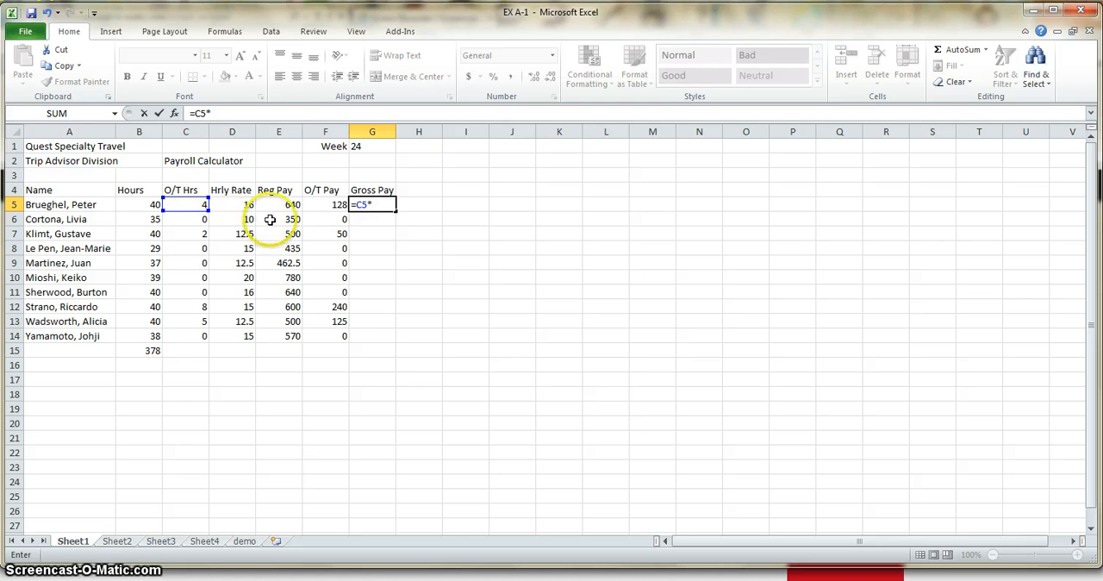
left_click(314, 206)
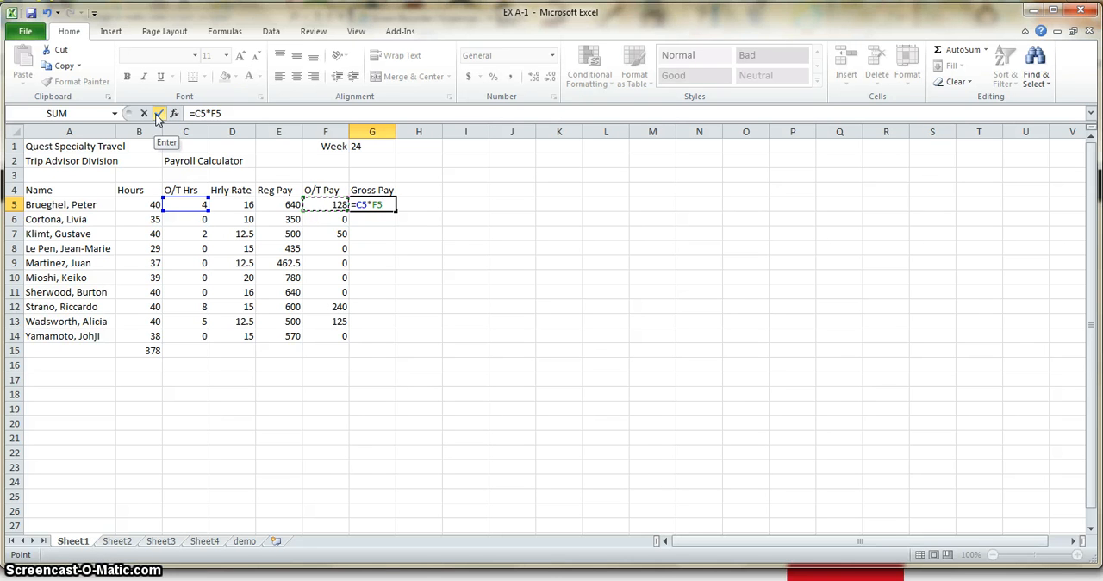
key("Return")
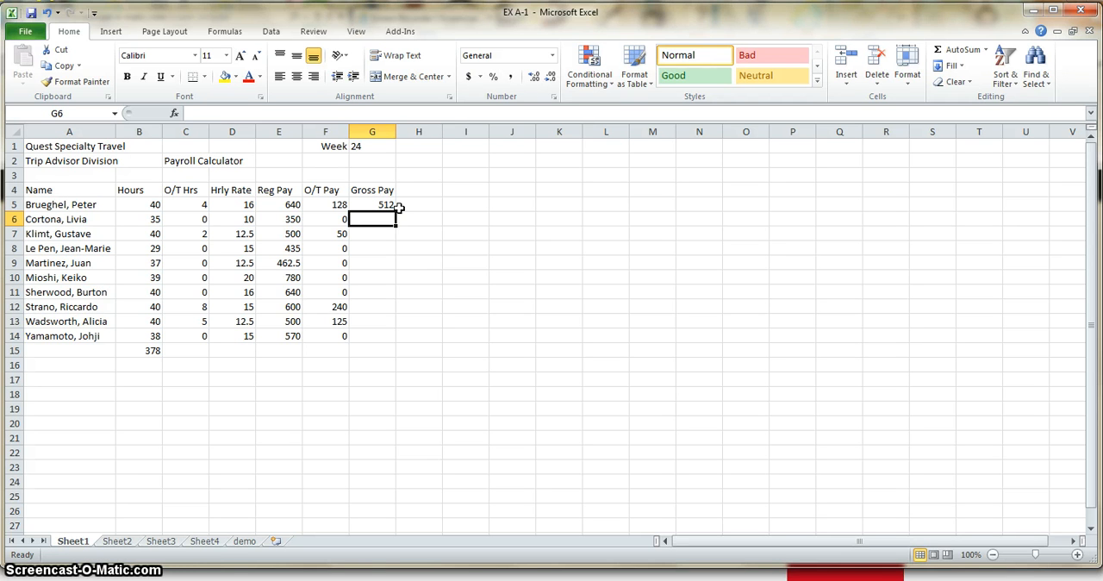
- View the worksheet in Page Layout view and in Page Break Preview, dismissing the welcome message
left_click(356, 31)
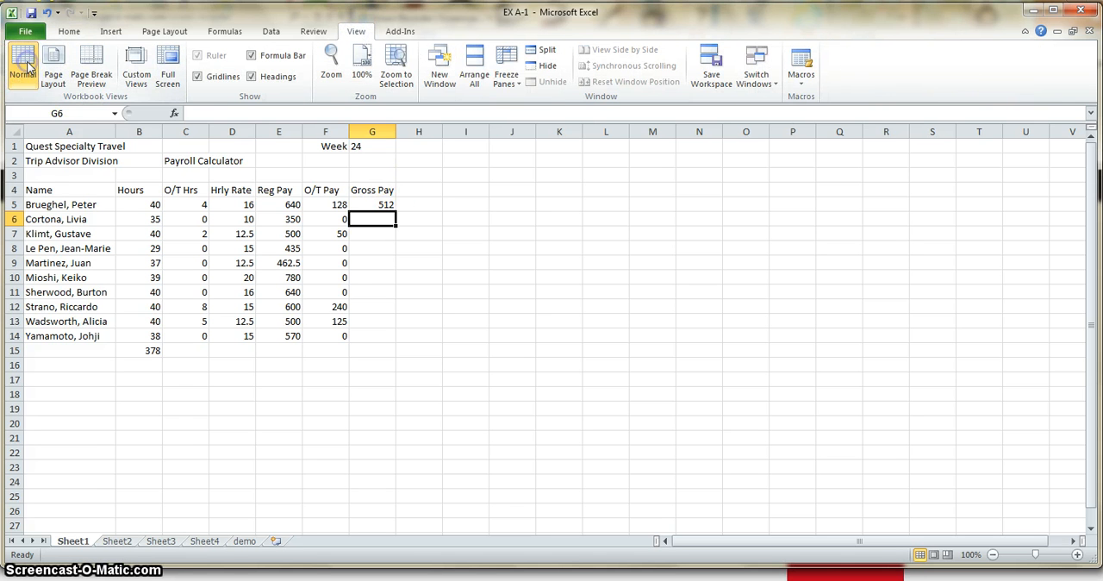
left_click(60, 64)
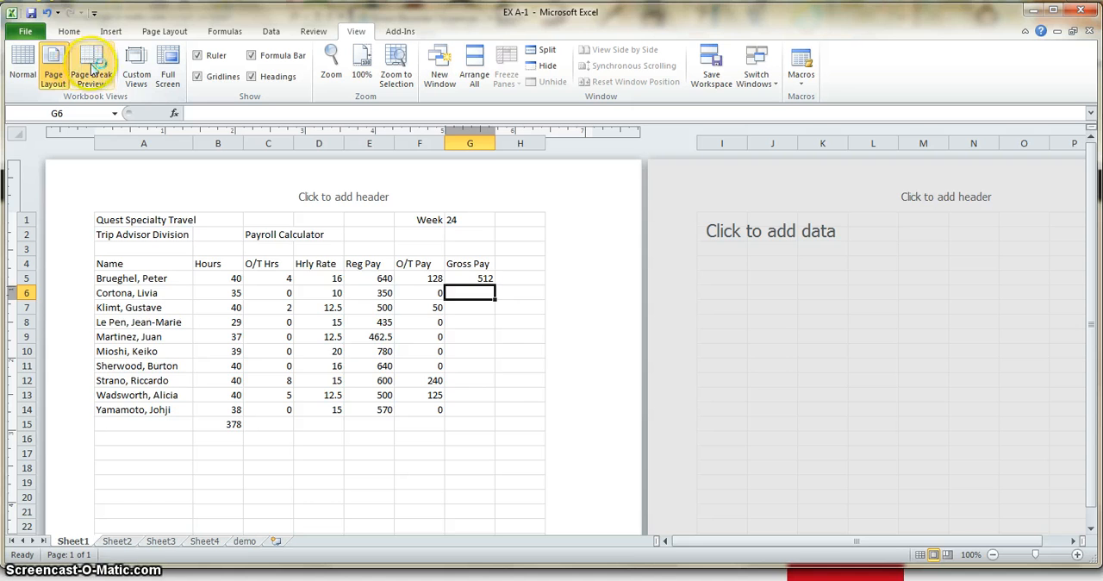
left_click(93, 66)
left_click(378, 395)
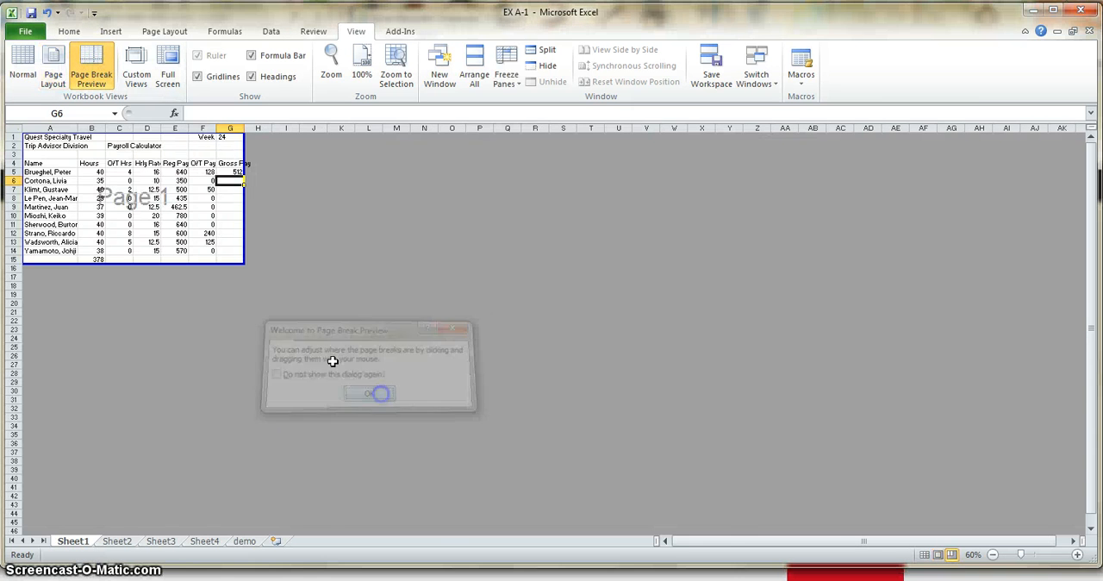
- Go back to Page Layout view, look through the three header sections, and leave the header without entering text
left_click(52, 62)
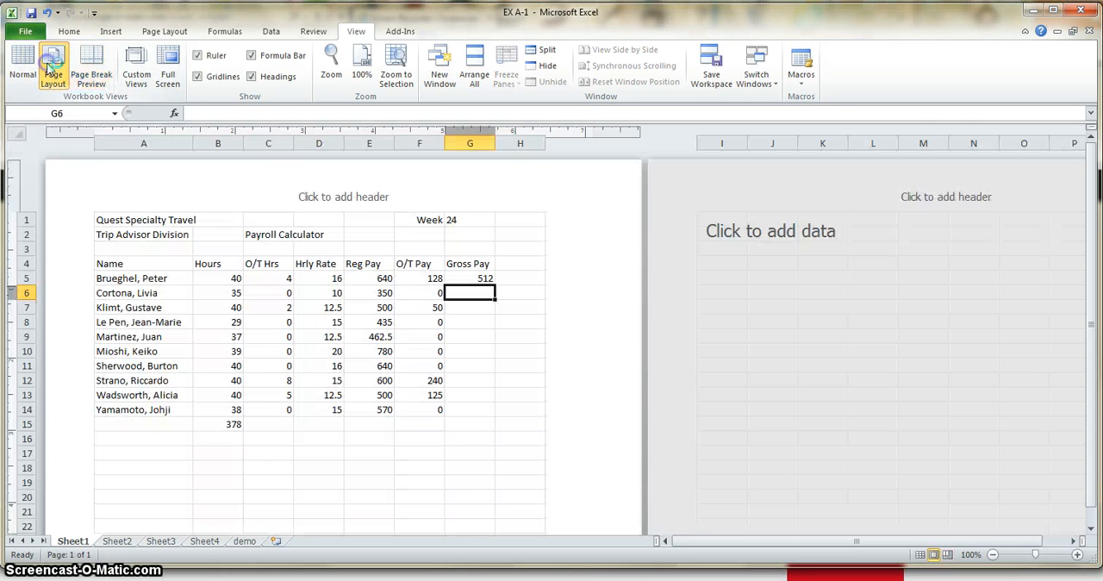
left_click(133, 205)
left_click(303, 196)
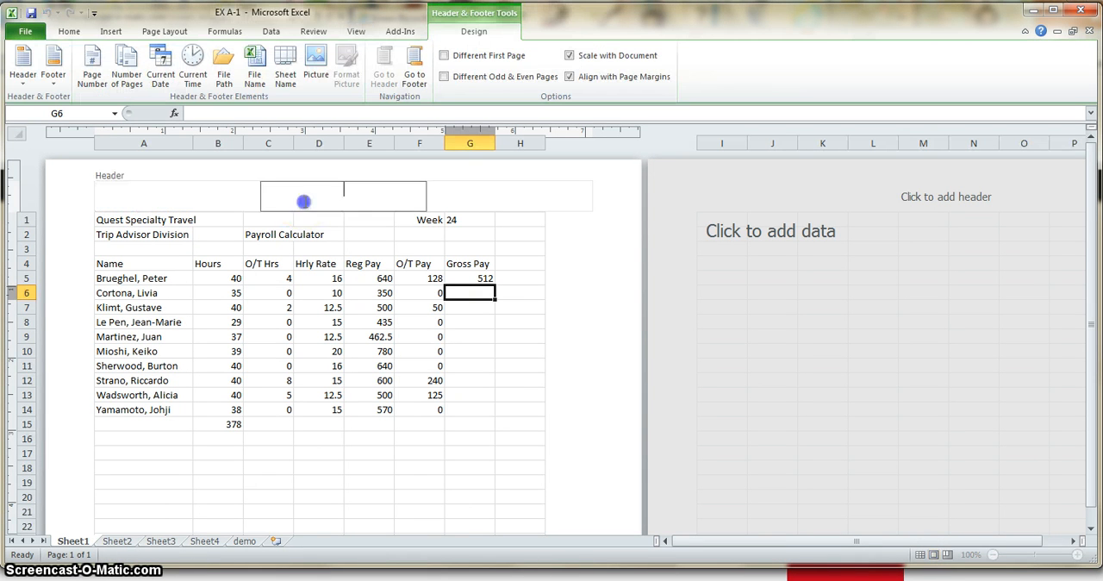
left_click(535, 200)
left_click(211, 198)
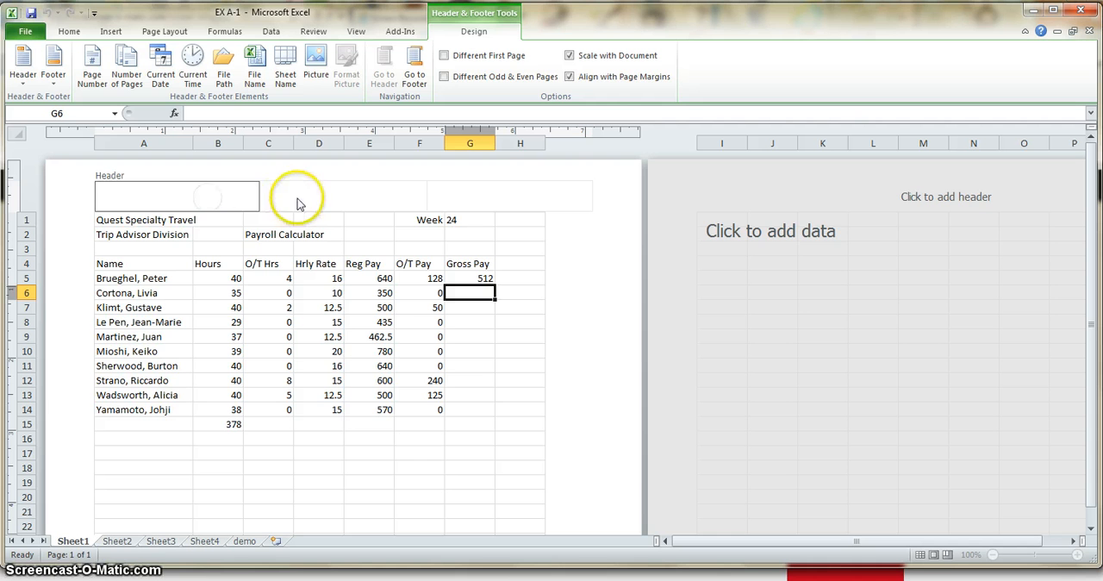
left_click(297, 198)
left_click(463, 196)
left_click(233, 197)
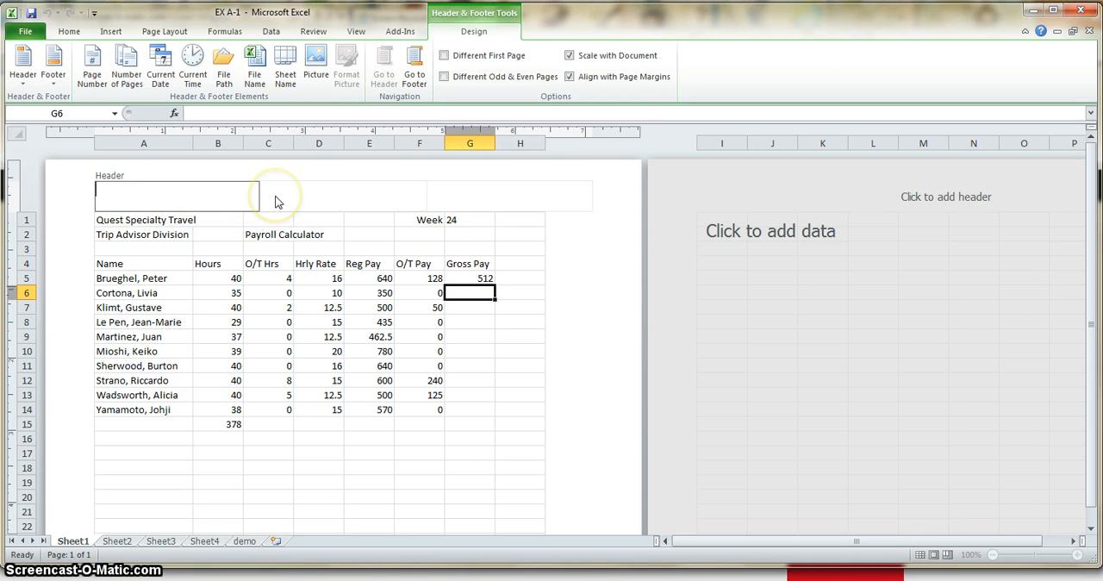
left_click(352, 196)
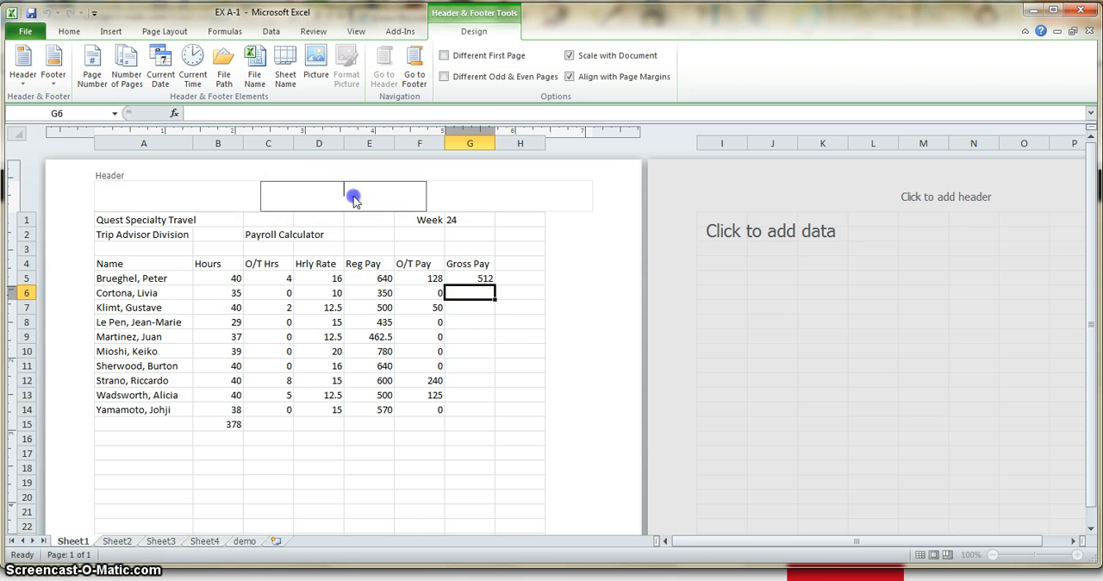
left_click(481, 196)
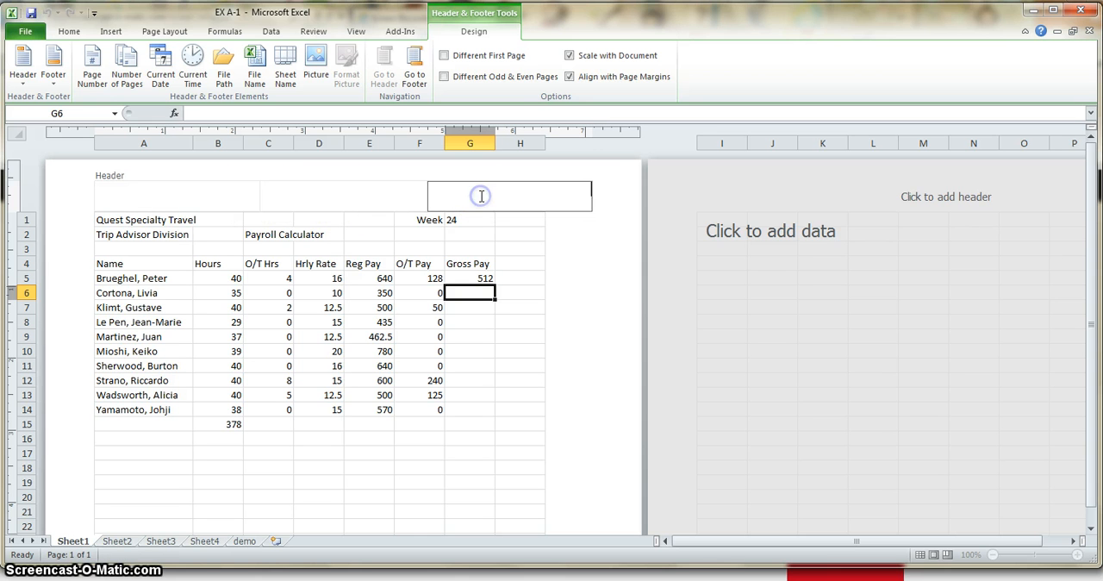
left_click(139, 198)
left_click(279, 196)
left_click(519, 201)
left_click(465, 192)
left_click(446, 481)
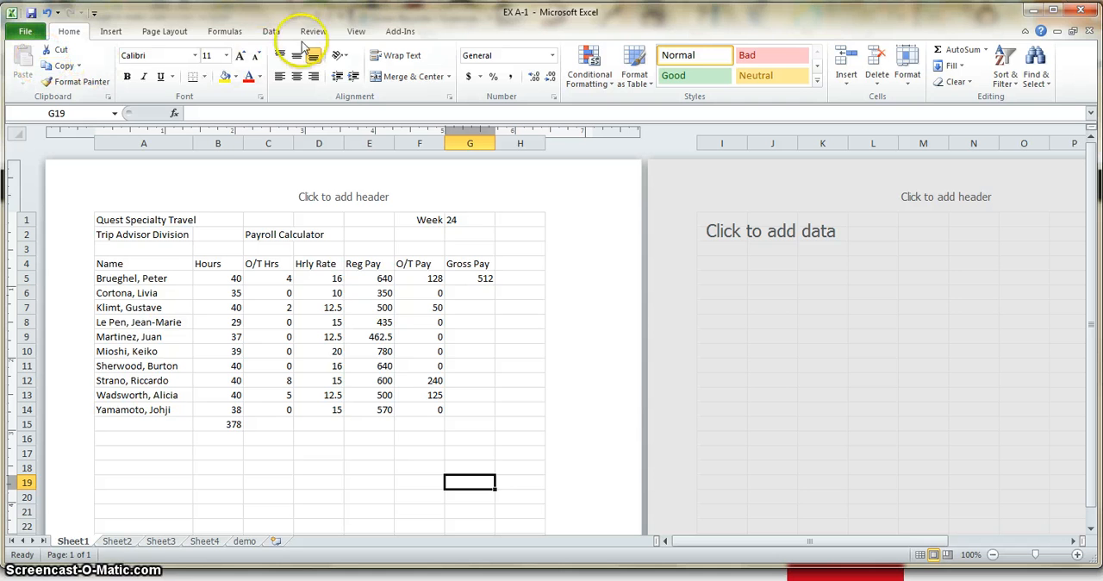
- Return the worksheet to Normal view and look over the page boundary lines
left_click(355, 33)
left_click(23, 68)
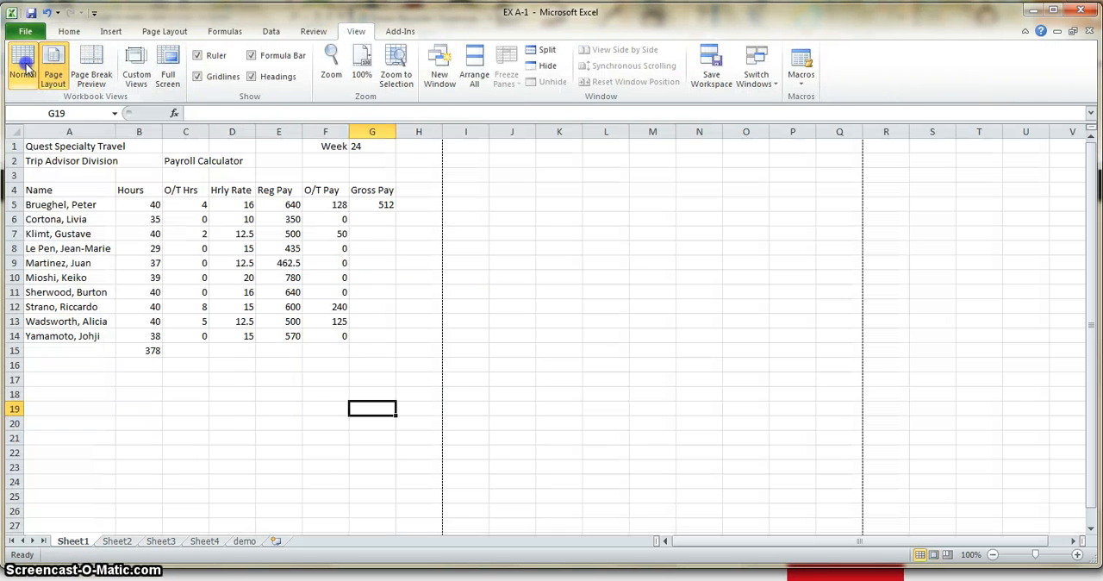
scroll(625, 473, "down", 2)
scroll(586, 461, "up", 2)
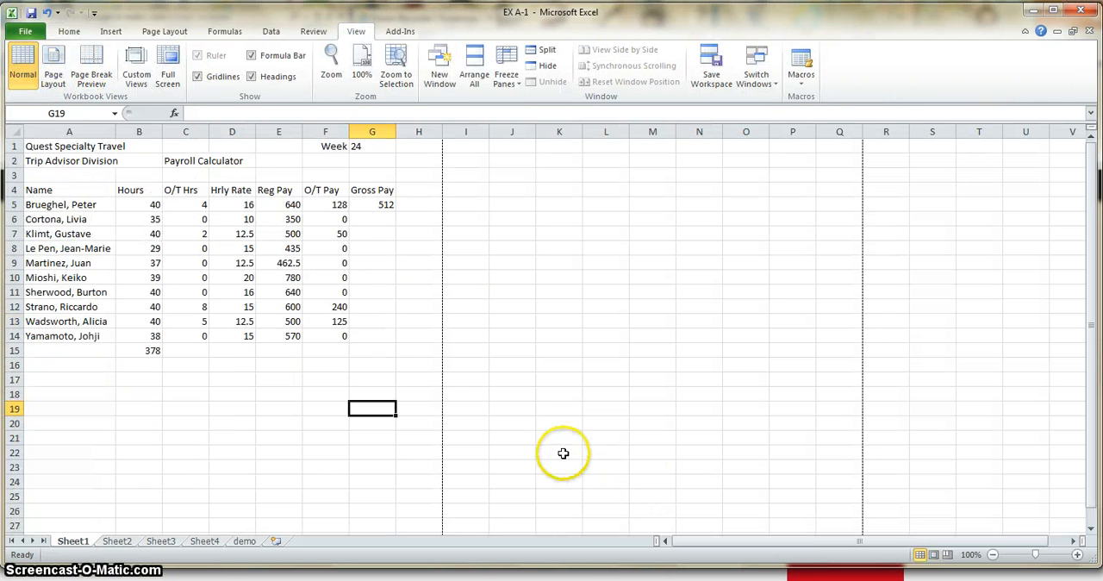
- Cycle the worksheet through Normal, Page Layout and Page Break Preview, ending in Normal view
left_click(922, 555)
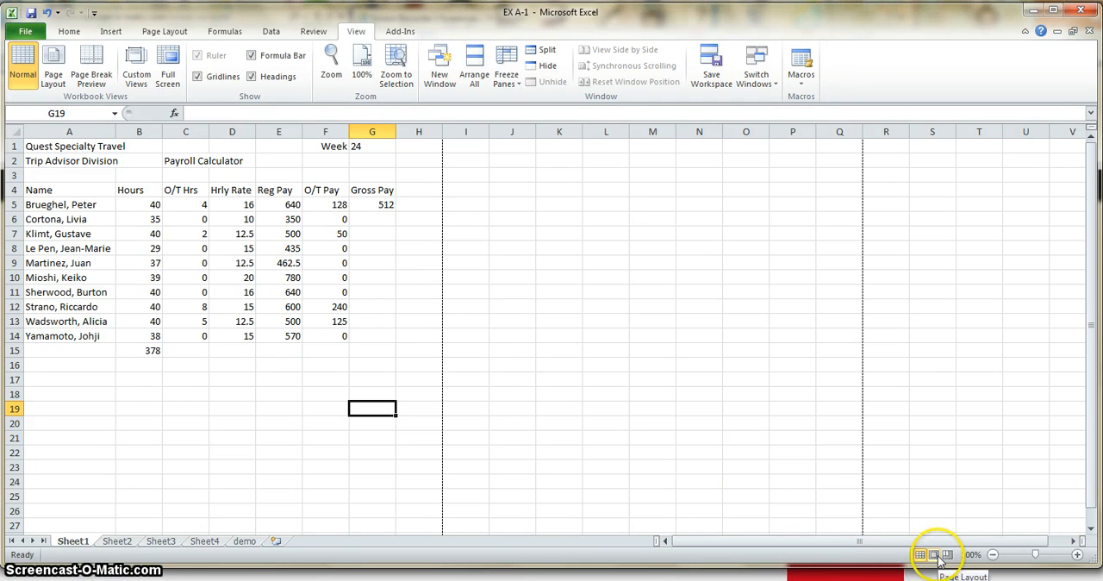
left_click(935, 555)
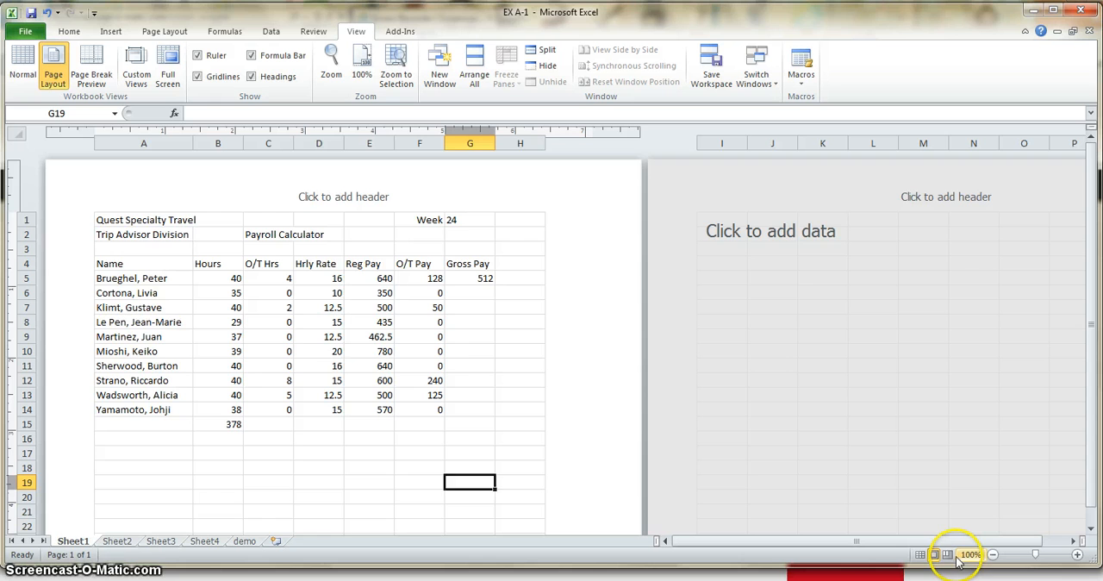
left_click(947, 555)
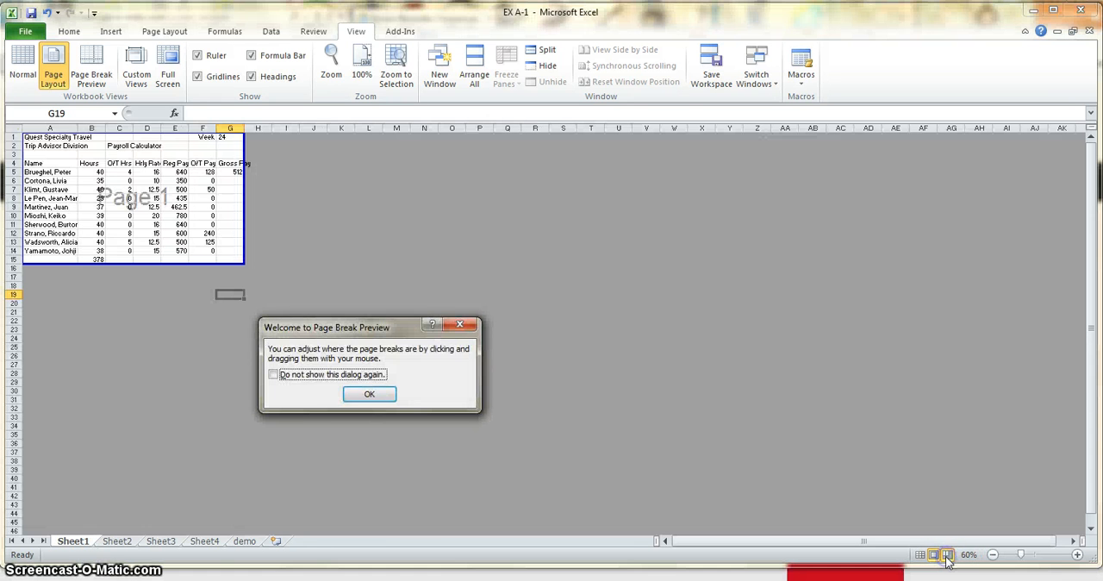
left_click(369, 398)
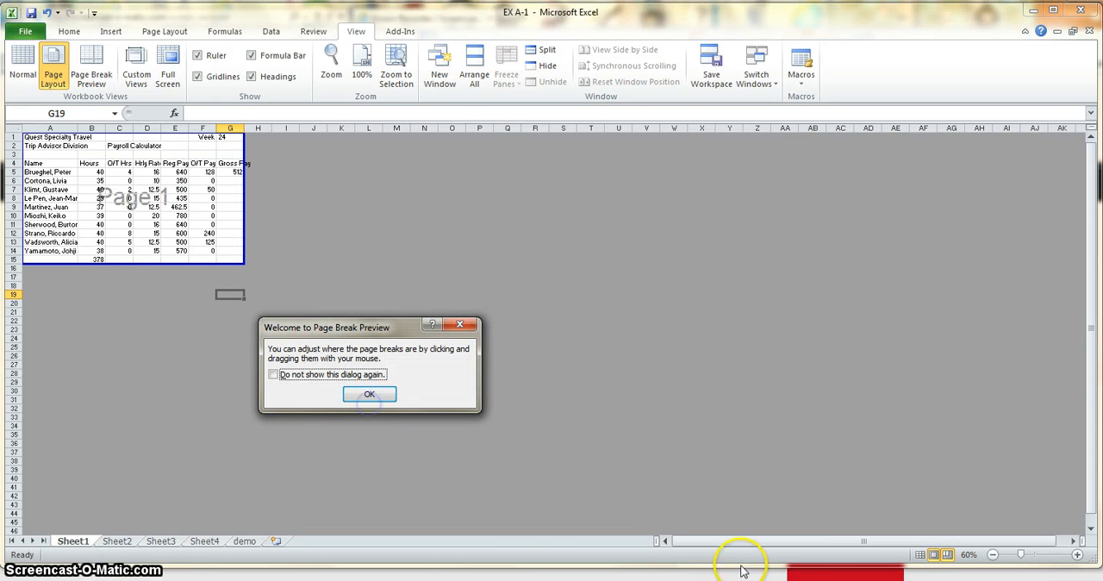
left_click(372, 396)
left_click(369, 394)
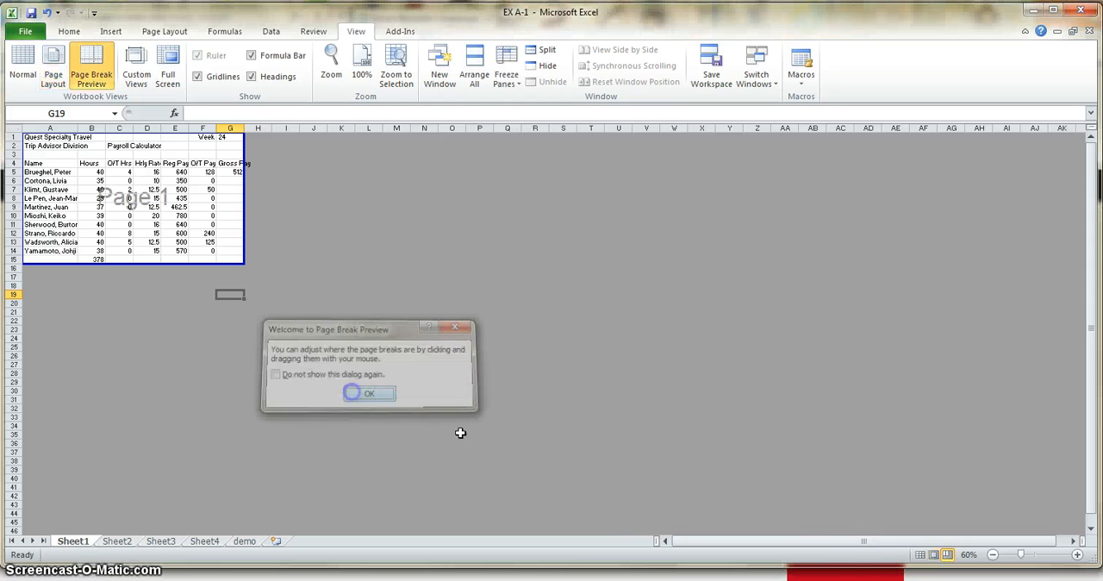
left_click(920, 555)
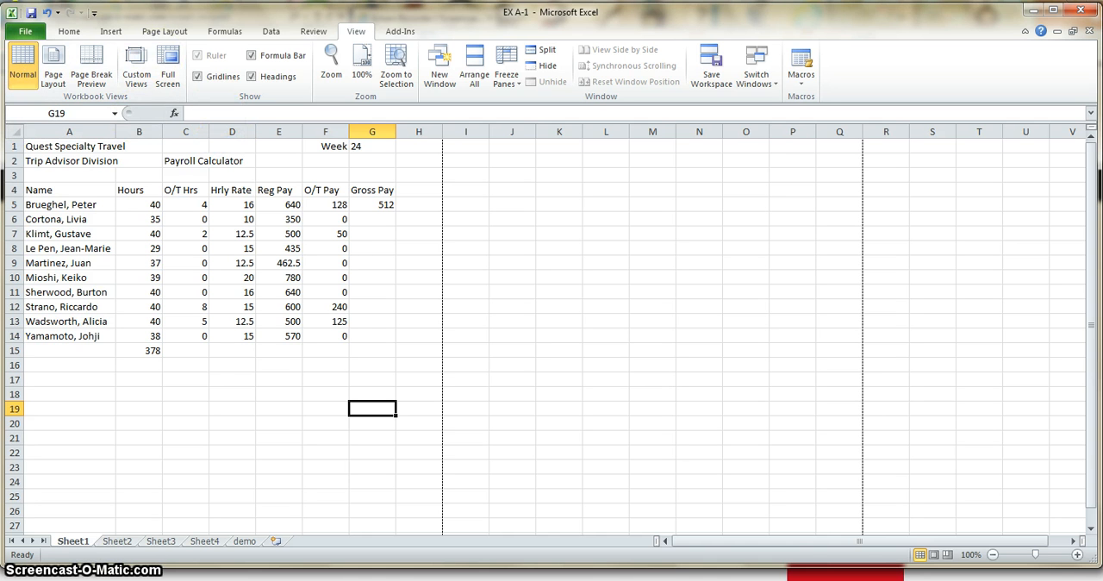
- Show the workbook's print preview and settings, and check the scaling choices
left_click(17, 31)
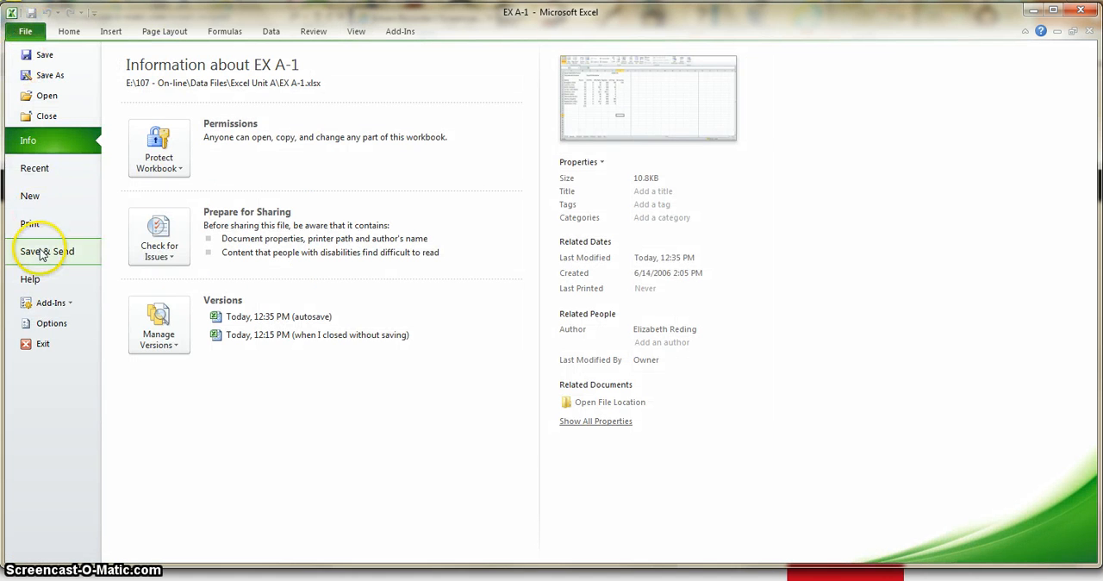
left_click(26, 223)
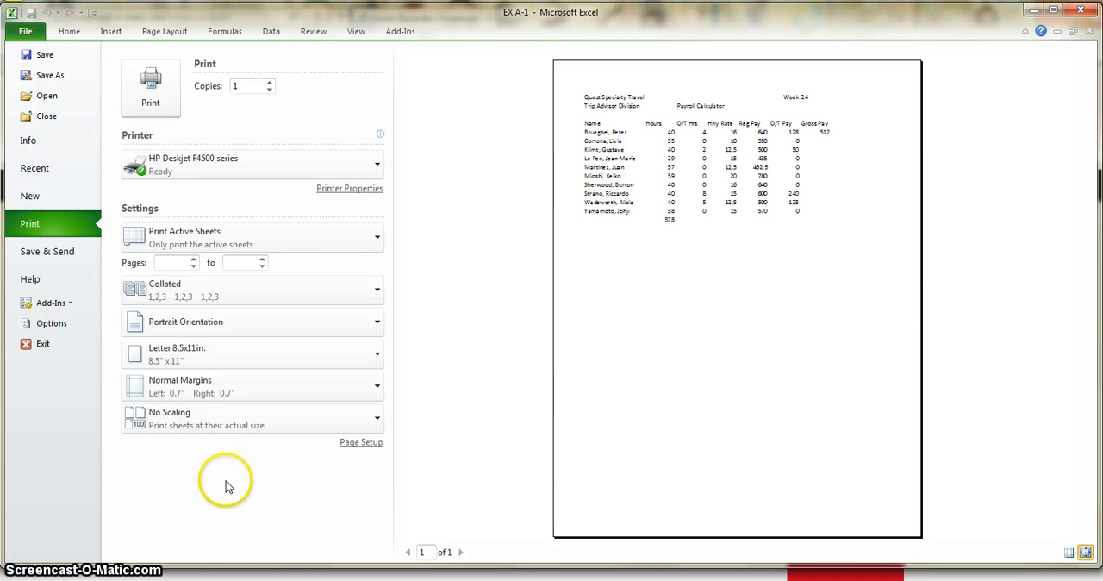
left_click(181, 421)
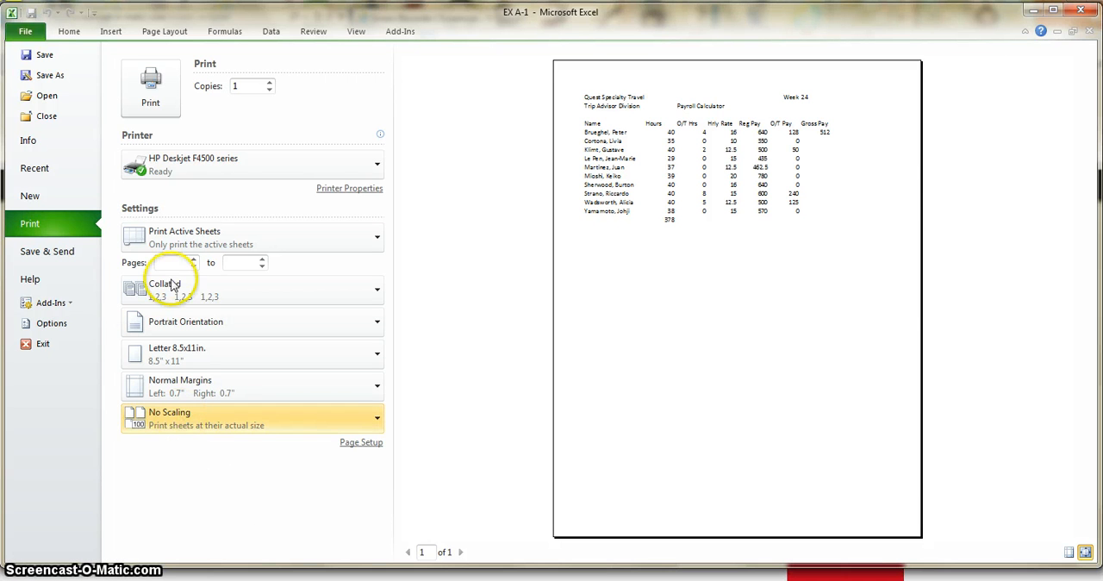
- Return to the worksheet and enter 123 in each of cells I4, I5 and I6, beyond the page boundary line
left_click(69, 31)
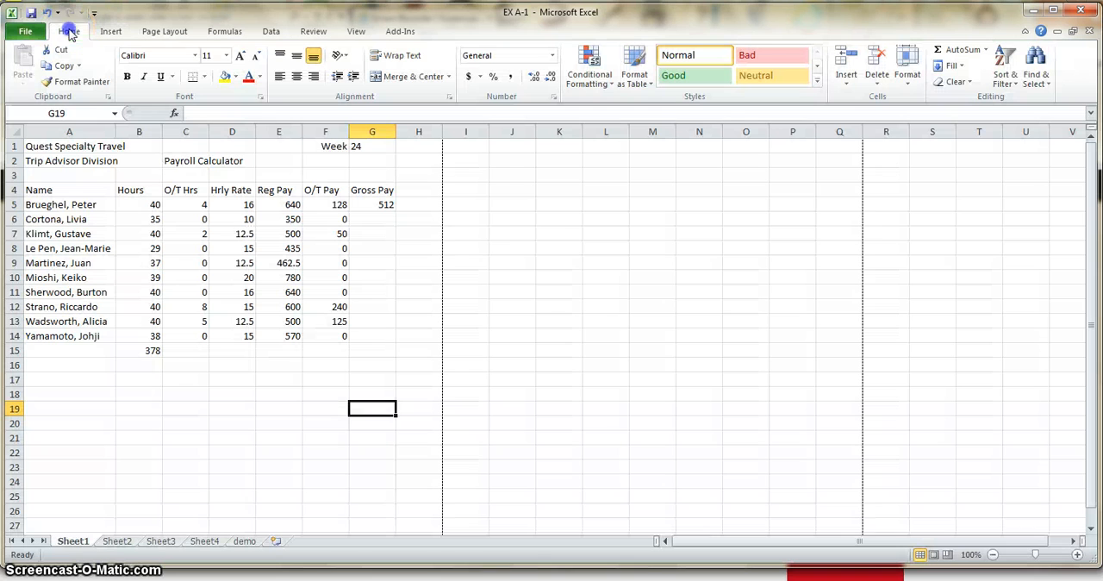
left_click(479, 192)
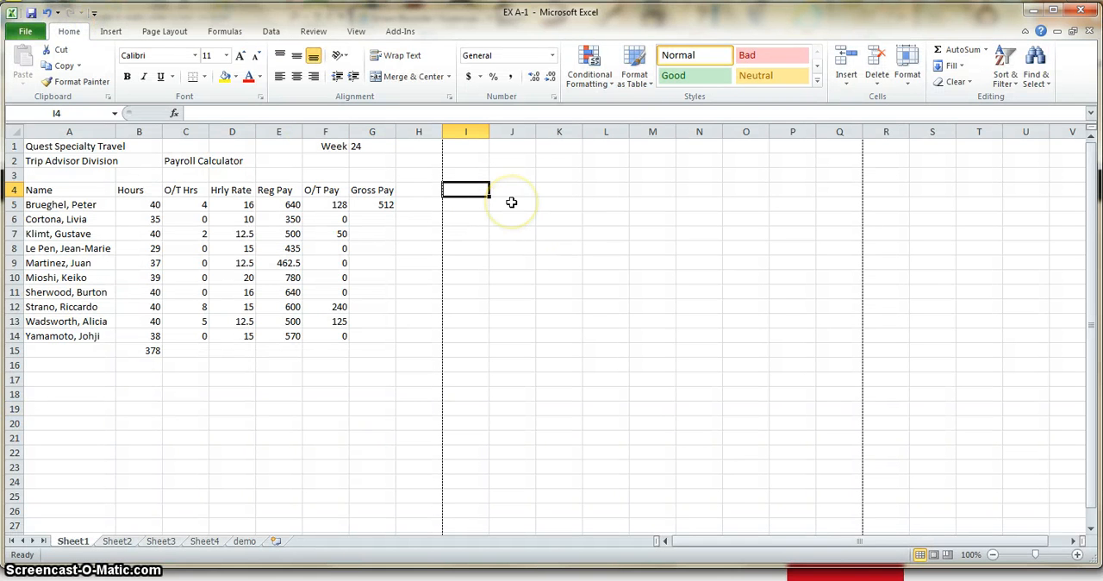
type("123")
key("Return")
type("123")
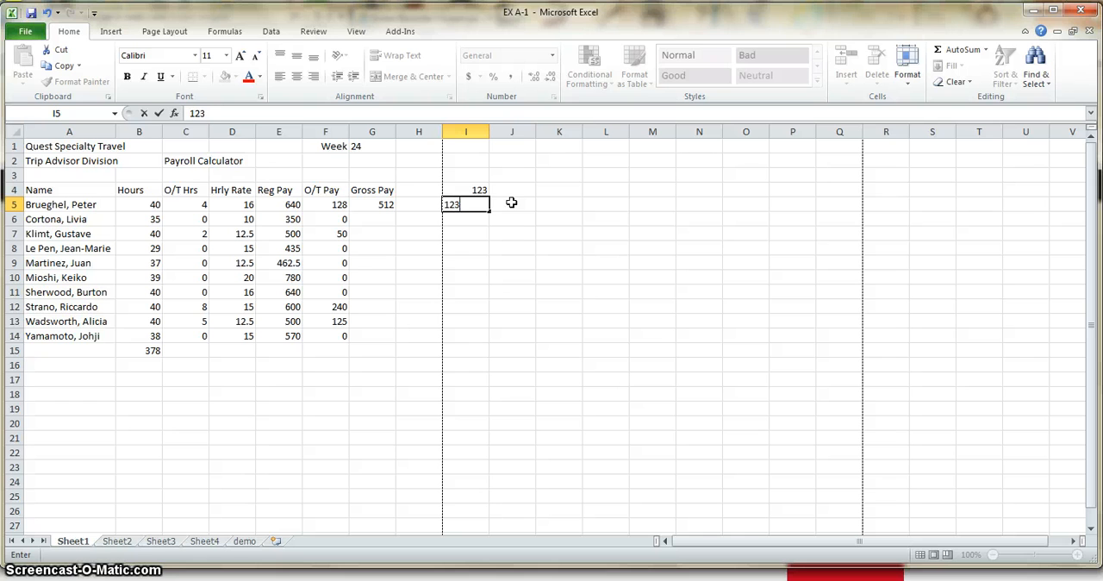
key("Return")
type("123")
key("Return")
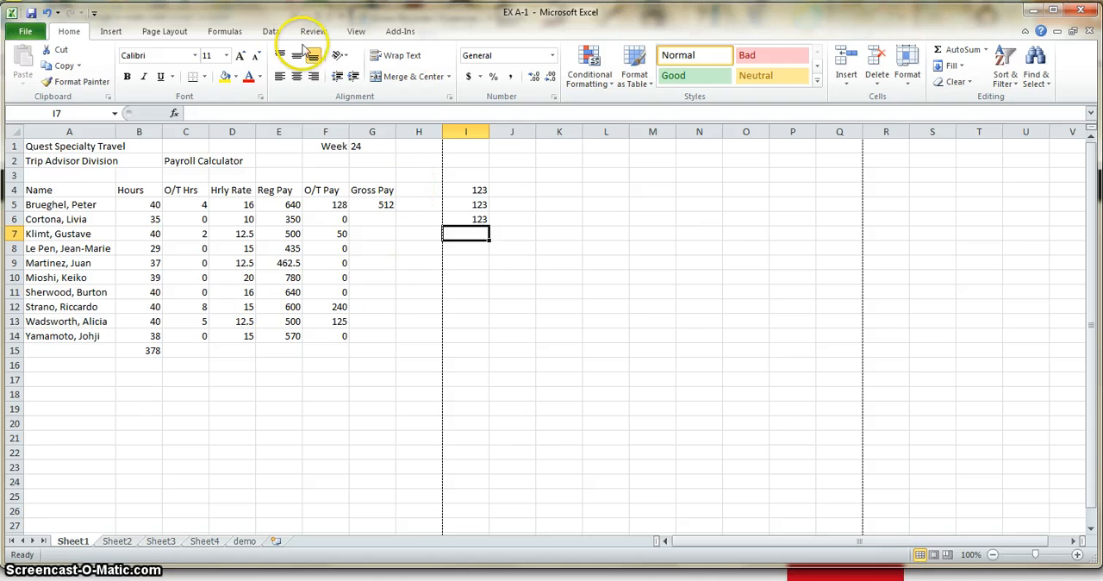
- Set the workbook's print scaling to Fit Sheet on One Page and look over the scaling choices again
left_click(25, 31)
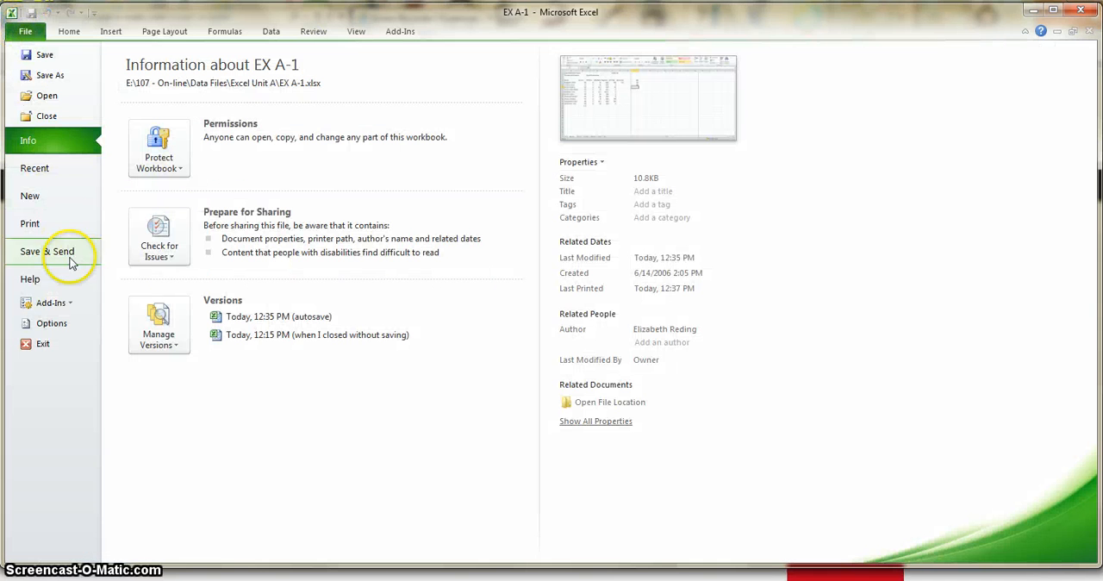
left_click(60, 226)
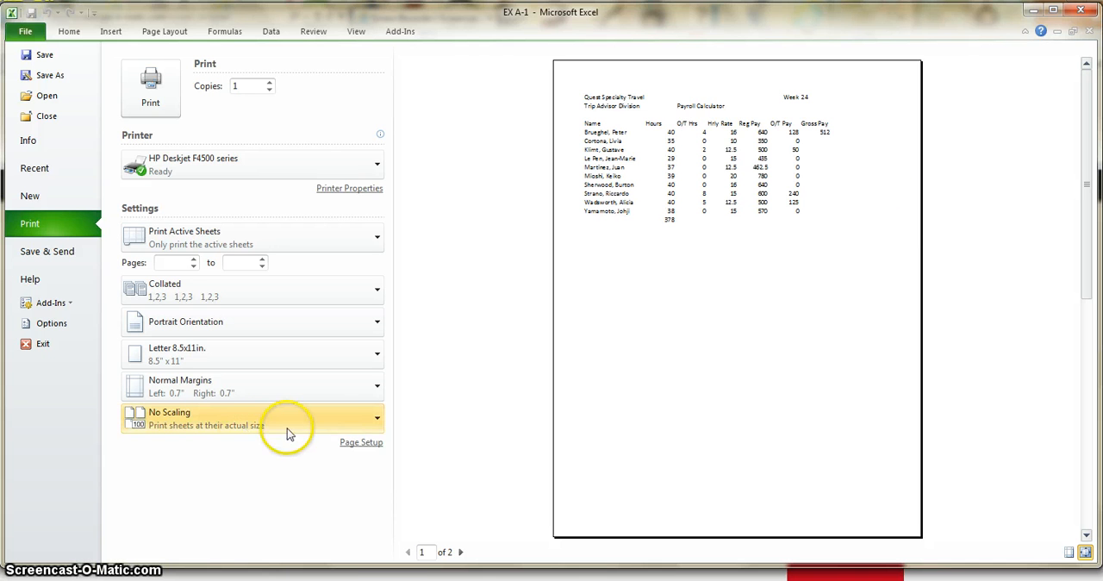
left_click(377, 419)
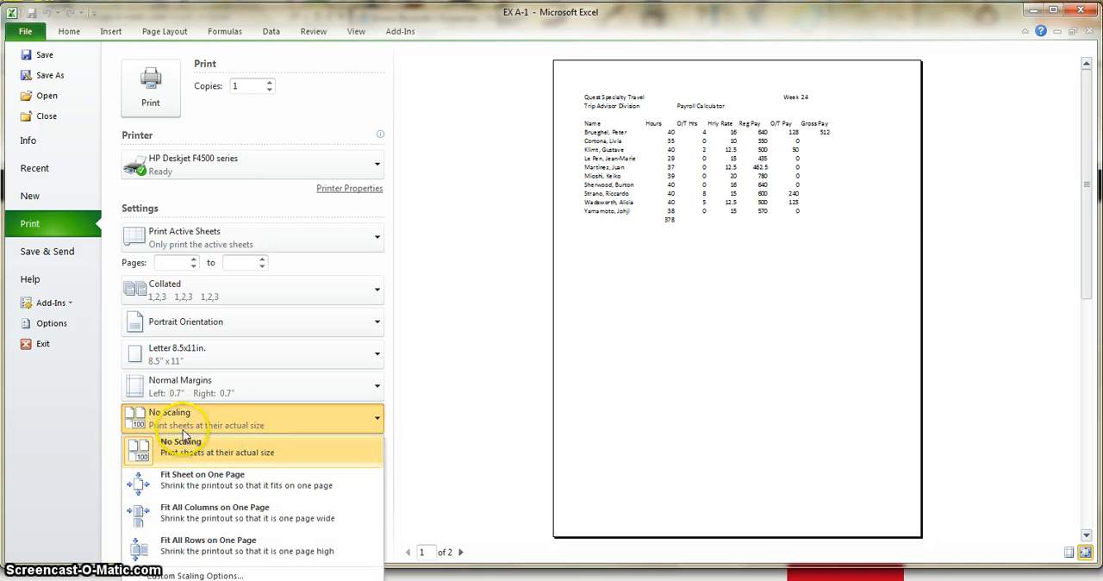
left_click(181, 481)
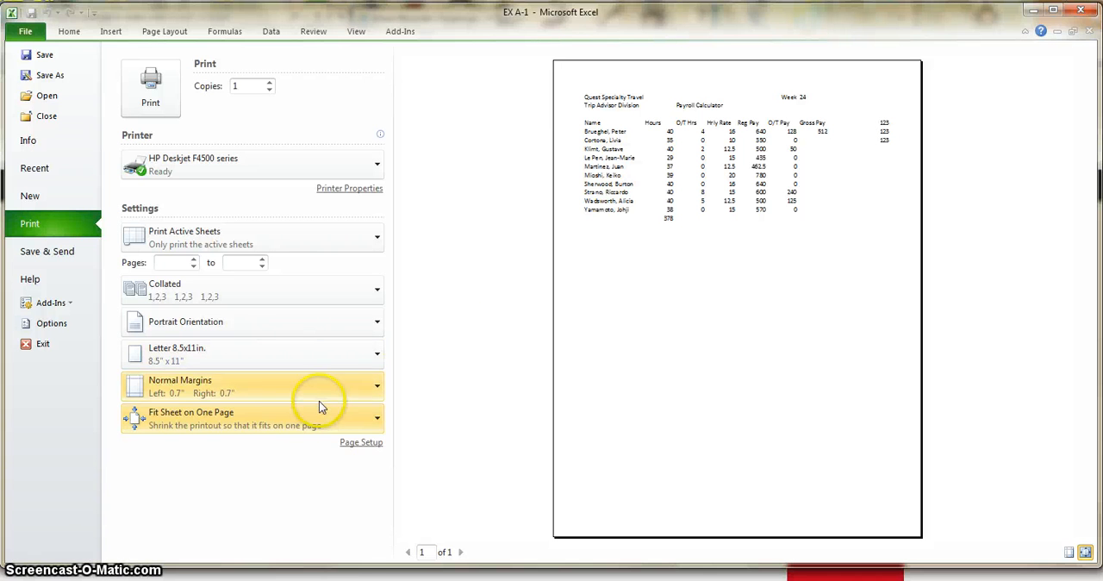
left_click(223, 429)
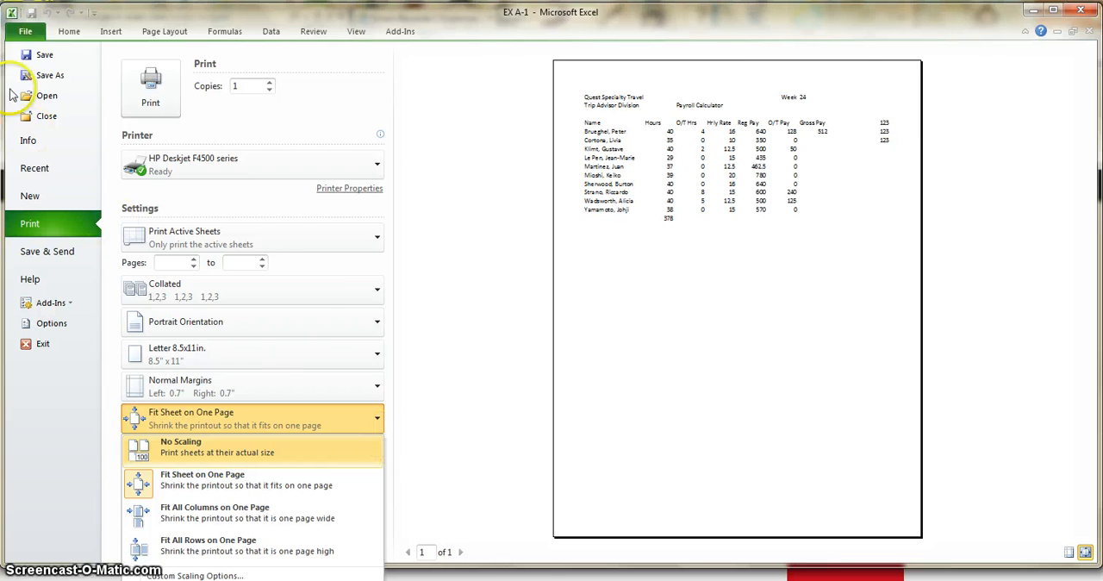
- Return to the worksheet and look over its page setup and scale-to-fit settings
left_click(69, 31)
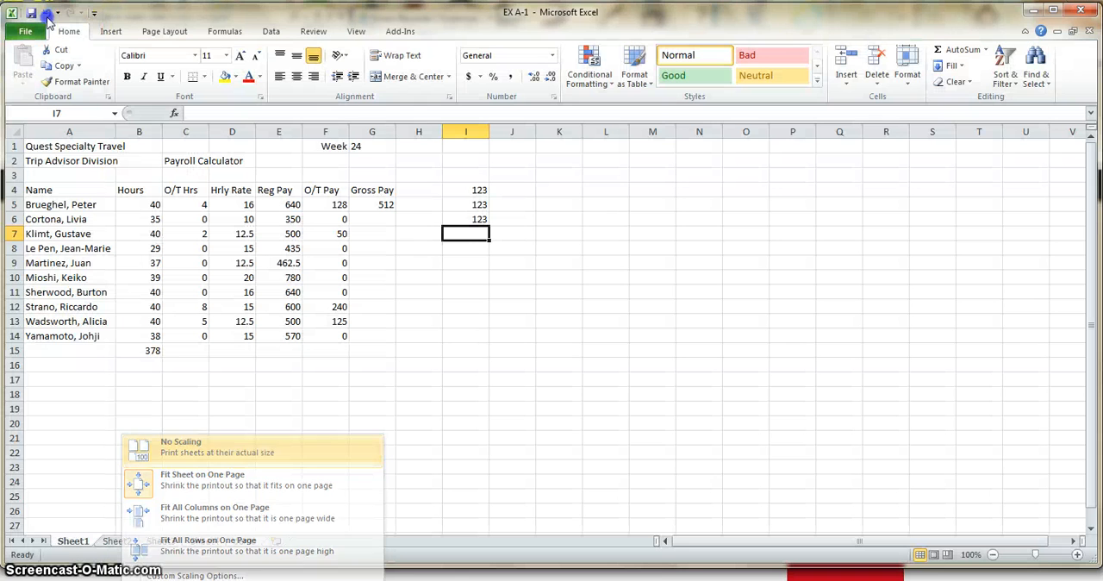
left_click(161, 33)
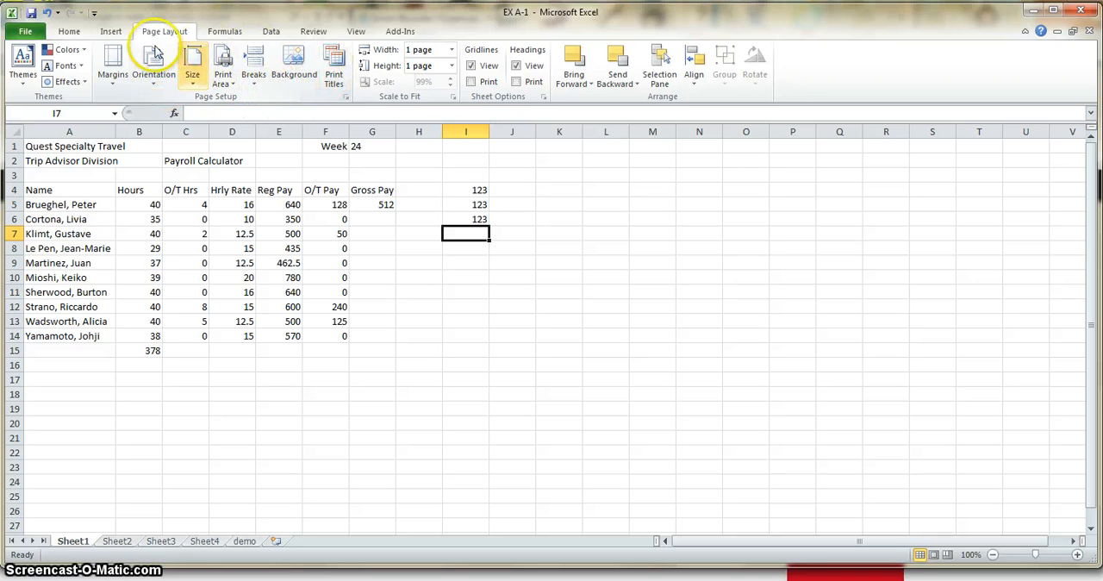
left_click(247, 91)
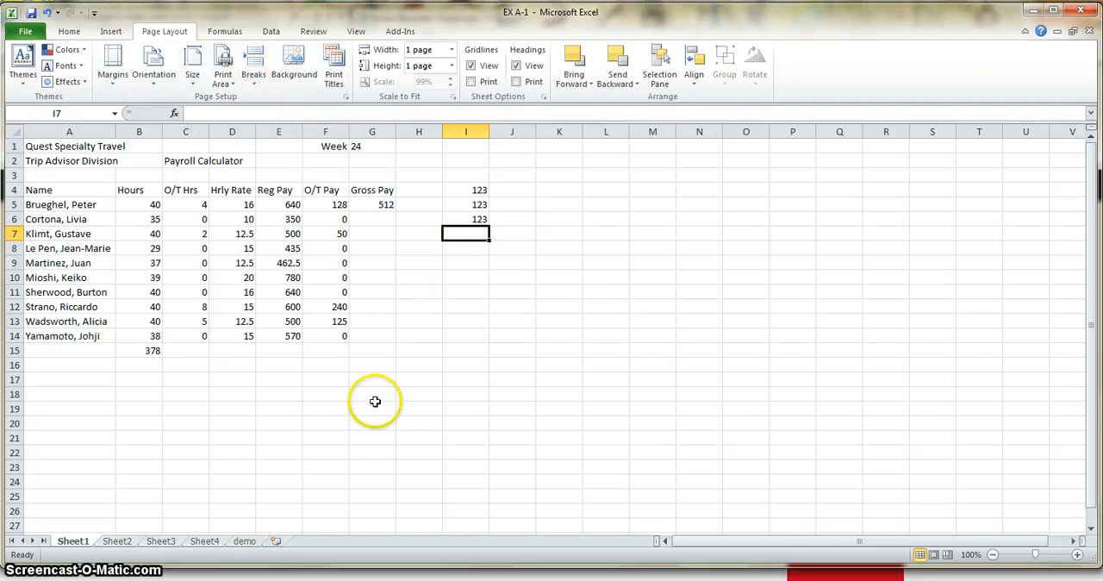